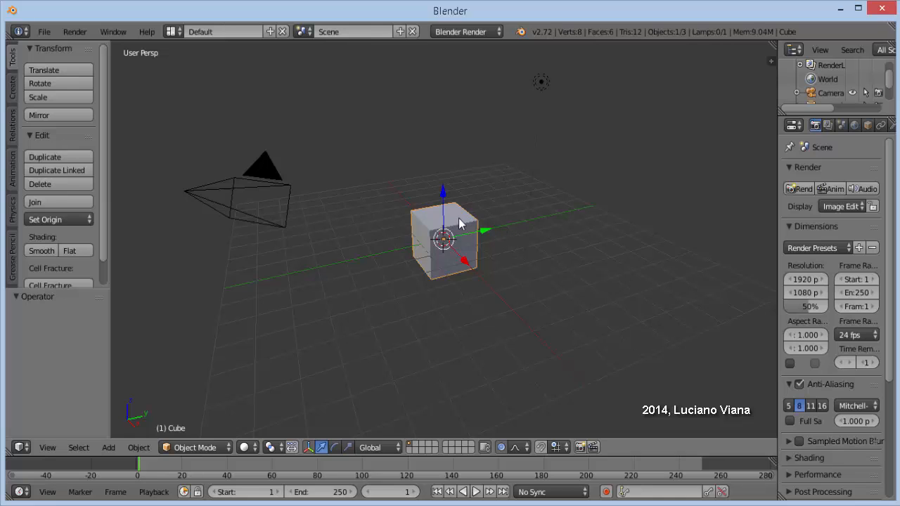
Delete the default cube and add a plane mesh at the world origin.
key(Delete)
click(581, 224)
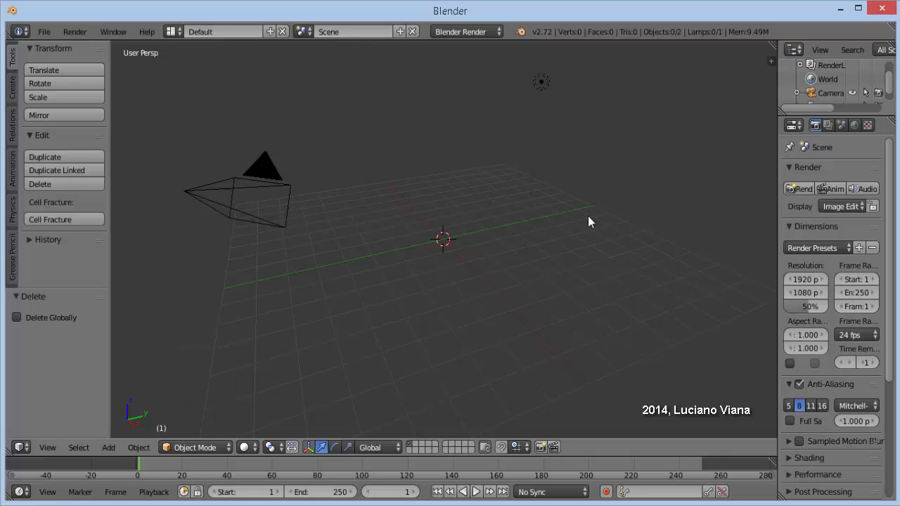
key(shift+a)
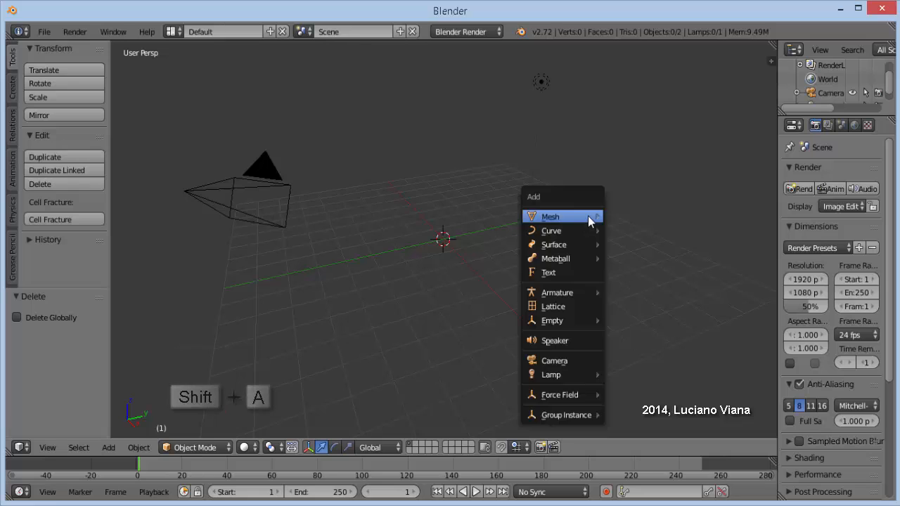
mouse_move(588, 217)
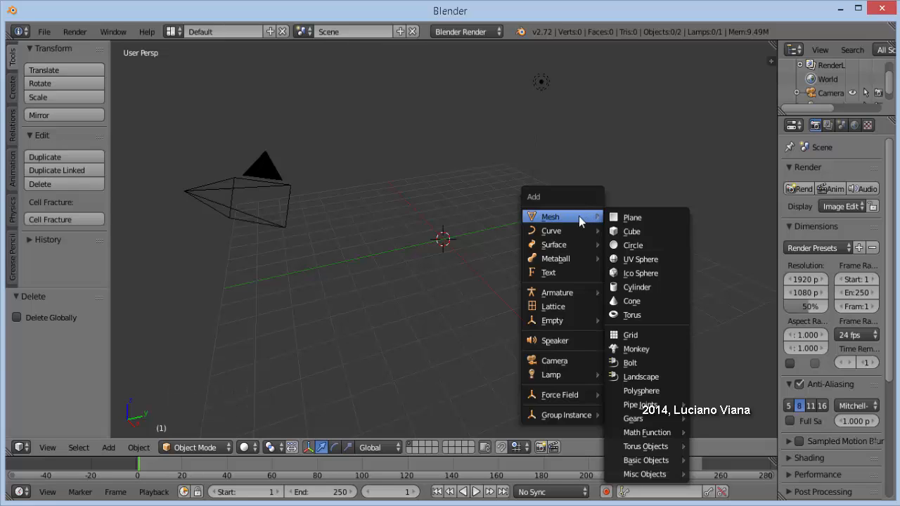
click(627, 218)
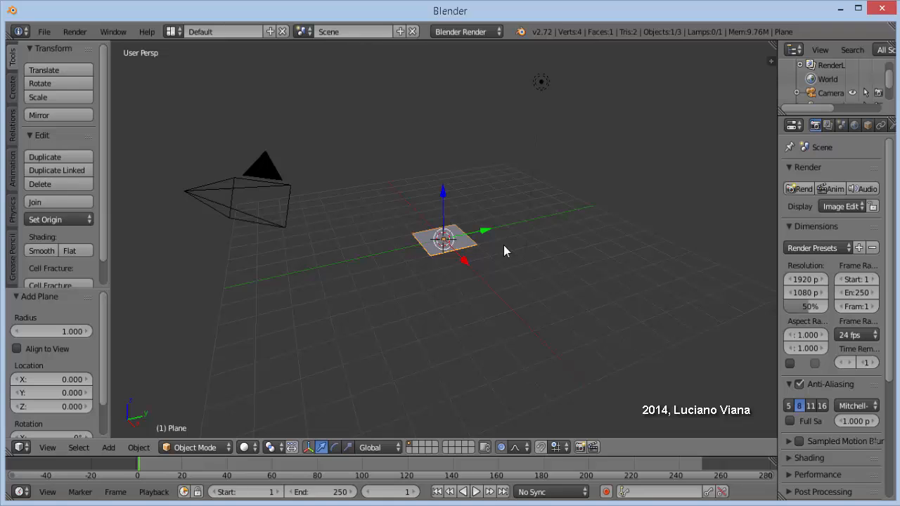
With proportional editing off, scale the plane up by about 4.98 and raise it about 0.03 along Z.
click(502, 450)
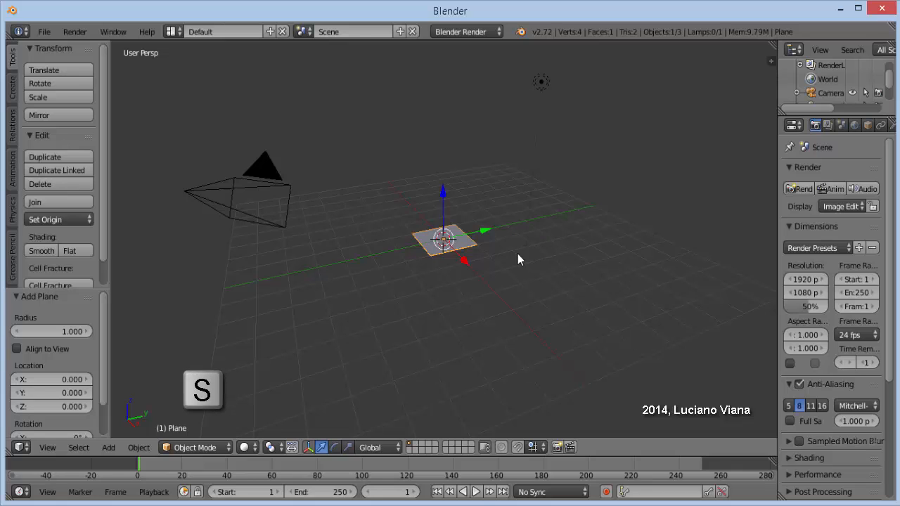
key(s)
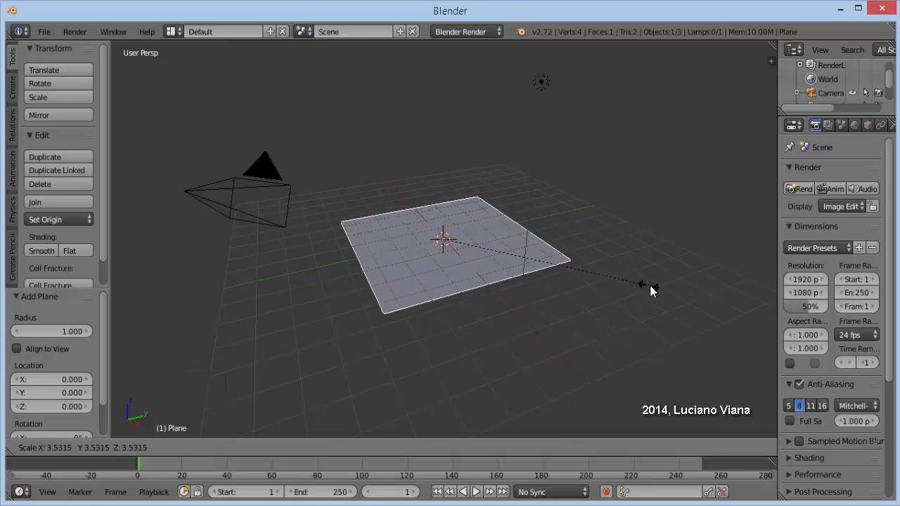
click(735, 301)
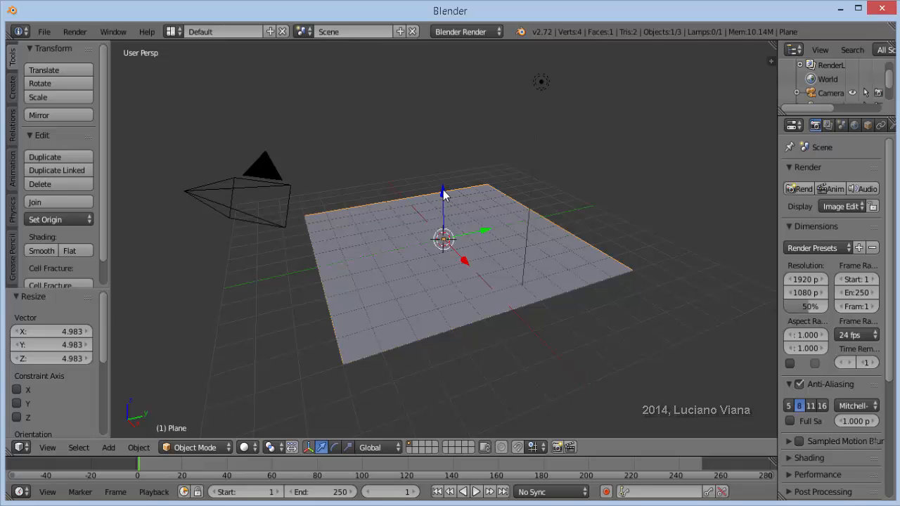
drag(444, 197, 444, 194)
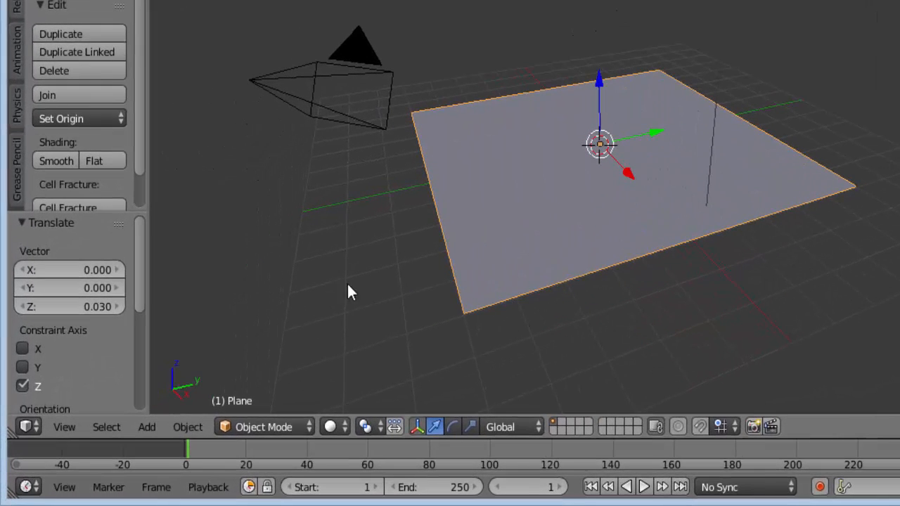
Switch the plane to Edit Mode and set proportional editing to Enable.
click(308, 427)
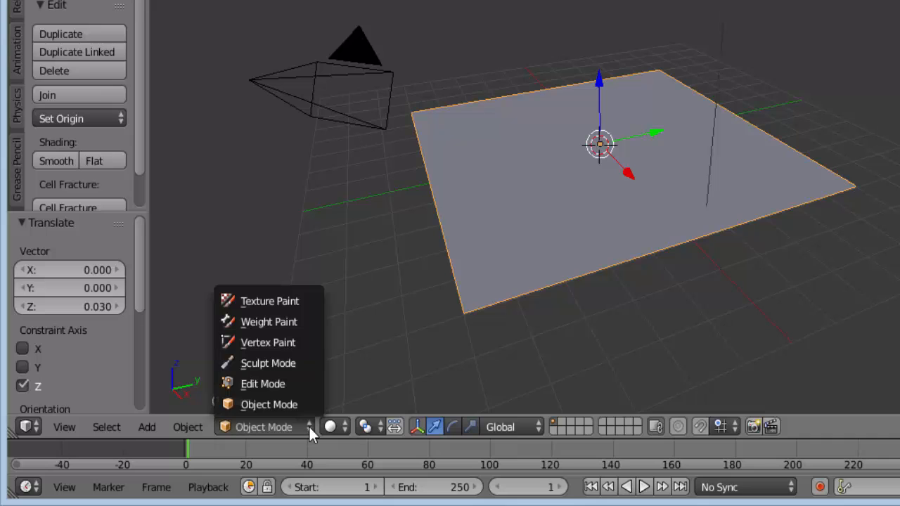
click(280, 384)
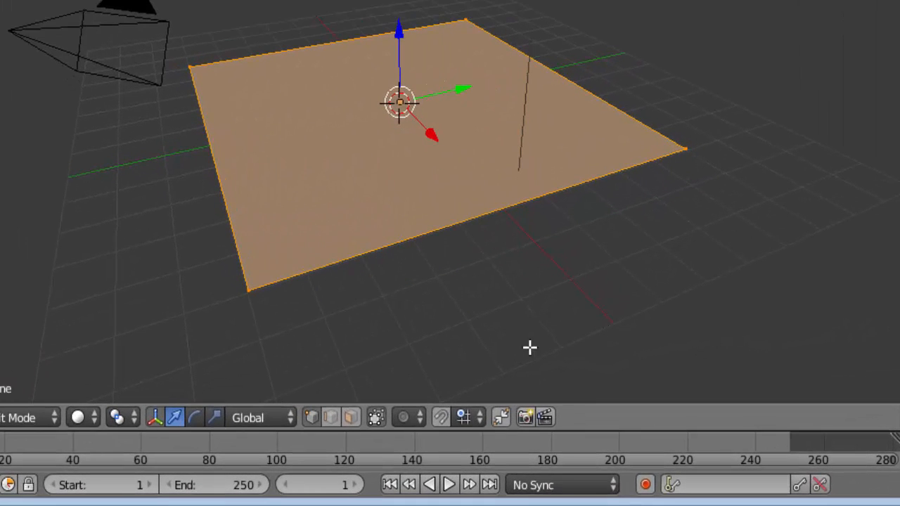
click(419, 419)
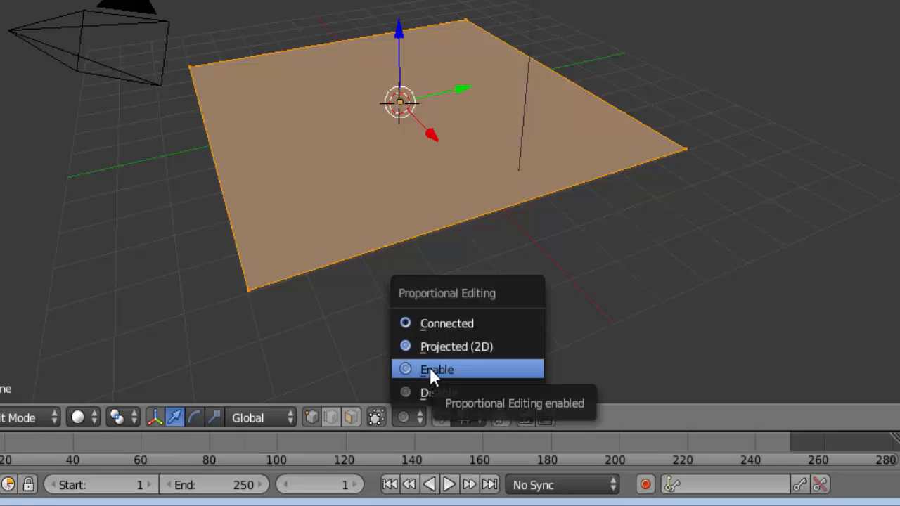
click(430, 374)
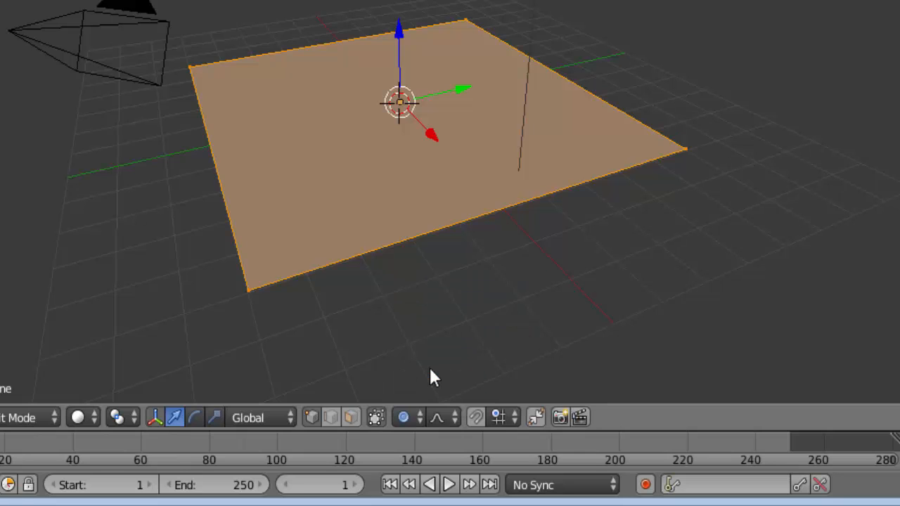
click(454, 417)
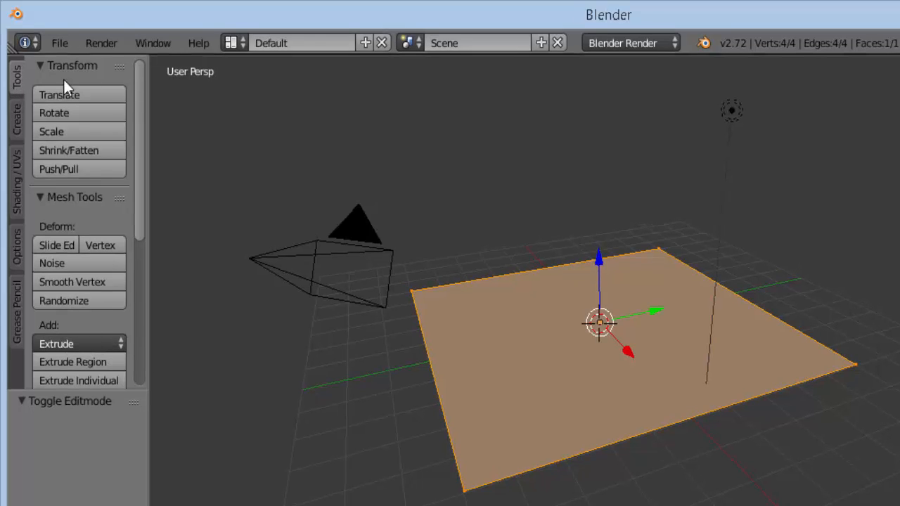
Subdivide the whole plane six times in a row with one cut each to make a dense grid.
drag(137, 81, 141, 126)
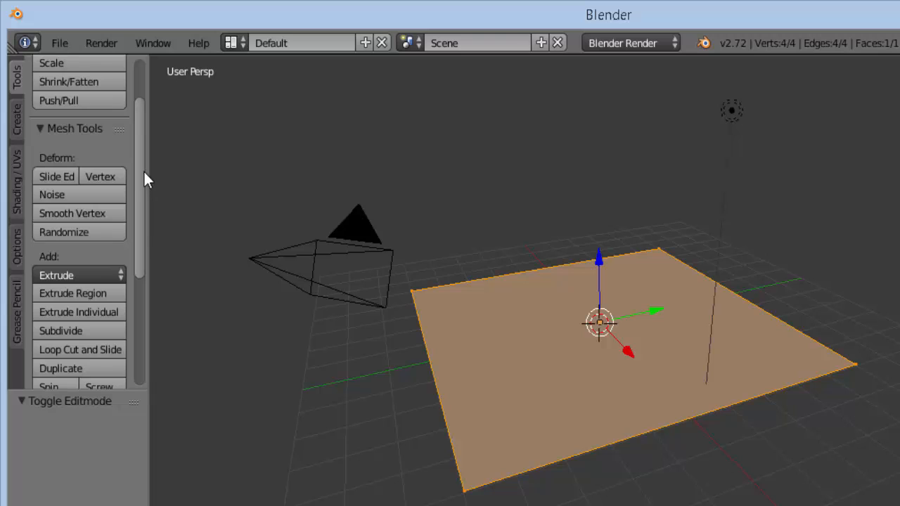
drag(144, 171, 140, 209)
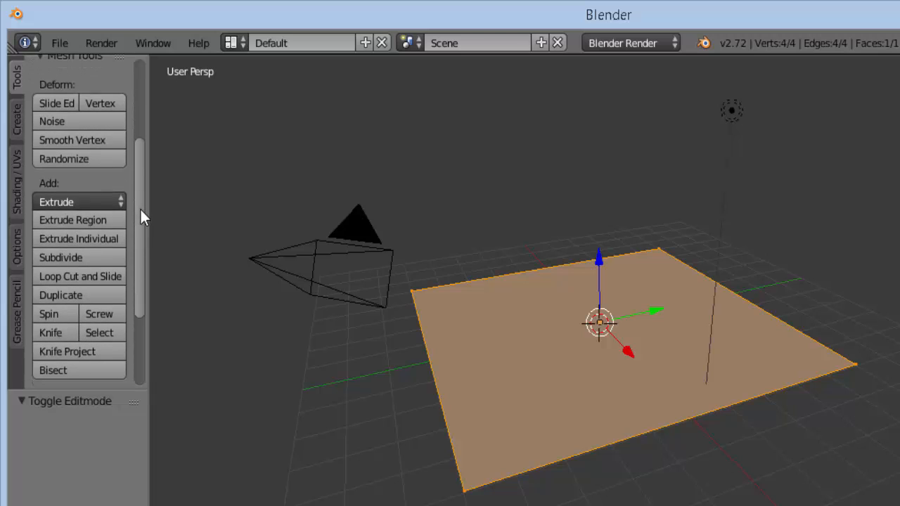
click(60, 258)
click(59, 258)
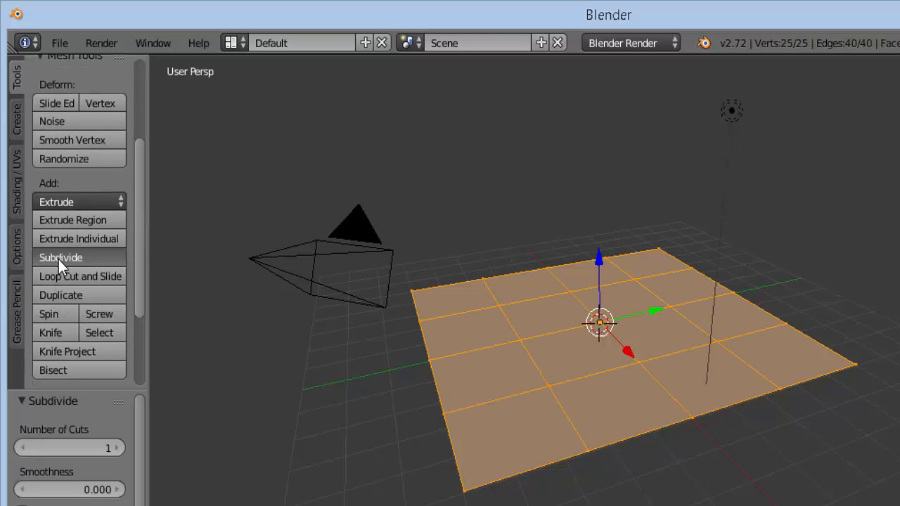
click(59, 258)
click(59, 258)
click(59, 258)
click(59, 258)
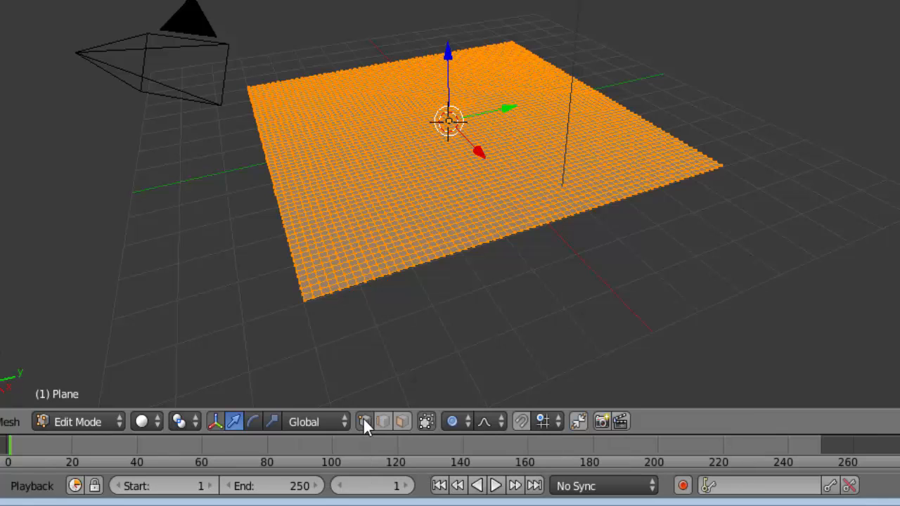
Deselect the whole mesh and pick single vertices across the grid, ending with one near the +X edge towards the +Y side.
key(a)
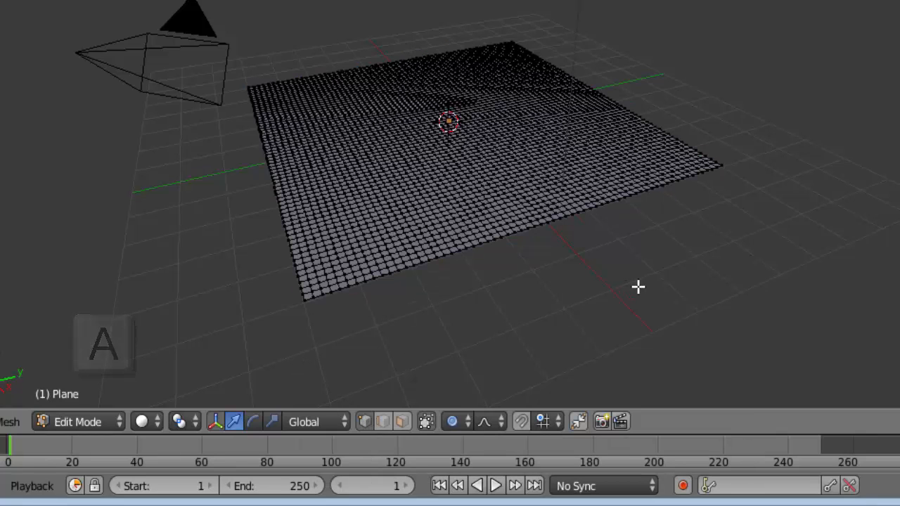
scroll(645, 287, up, 1)
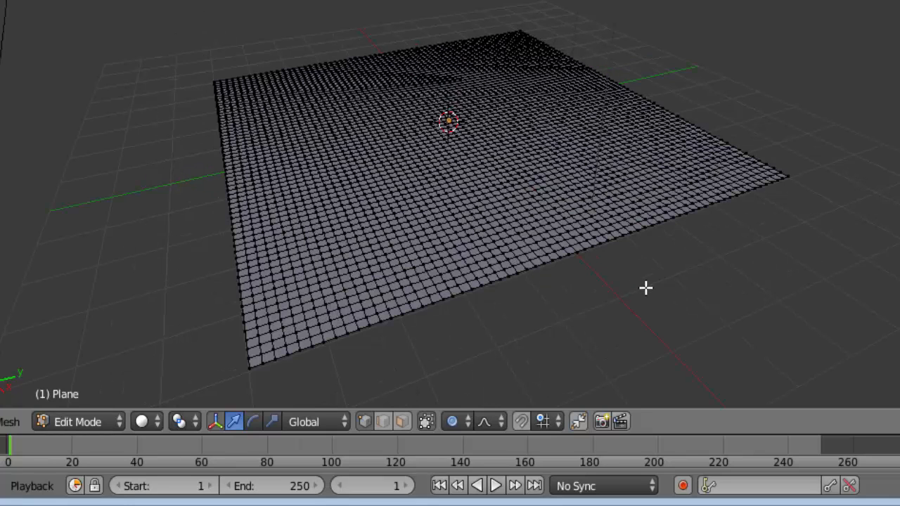
scroll(645, 288, up, 1)
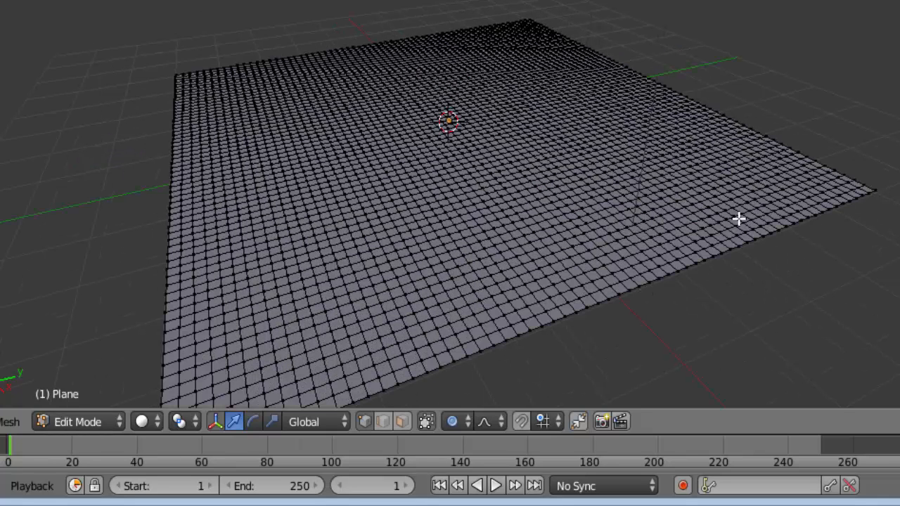
right_click(353, 271)
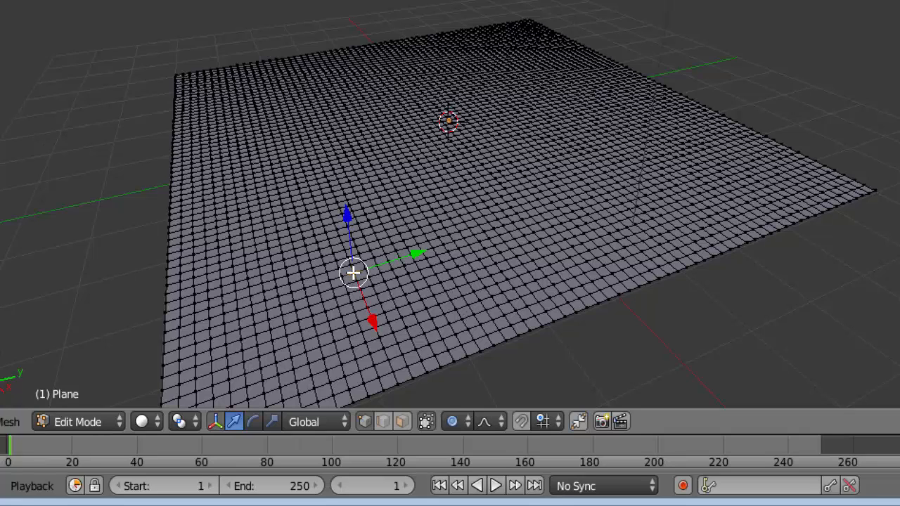
right_click(506, 261)
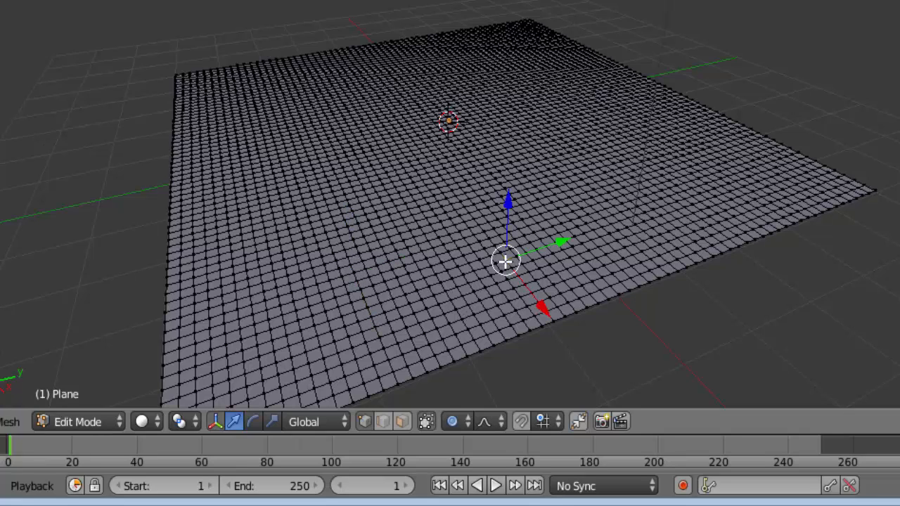
right_click(661, 214)
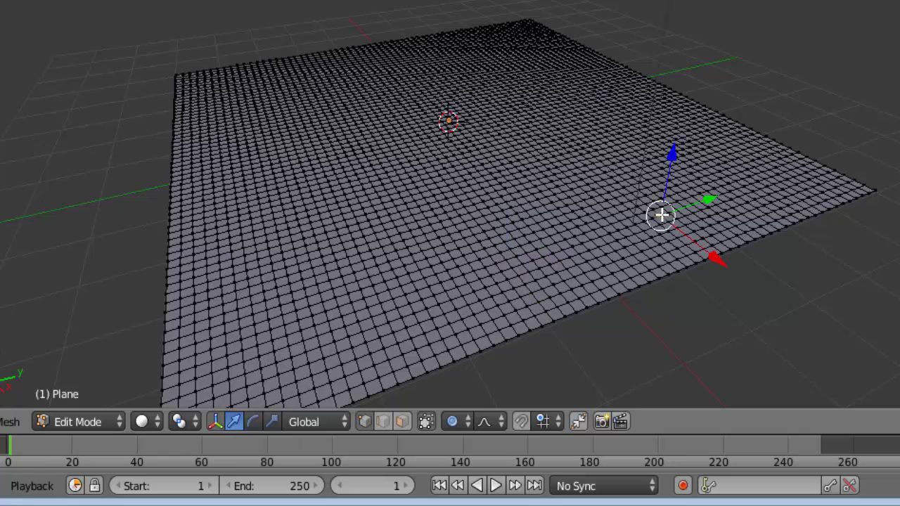
right_click(310, 317)
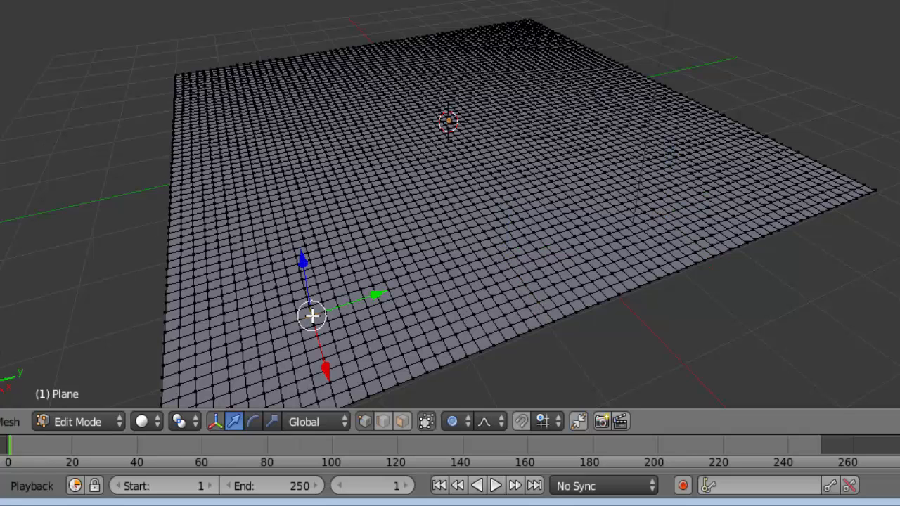
right_click(674, 203)
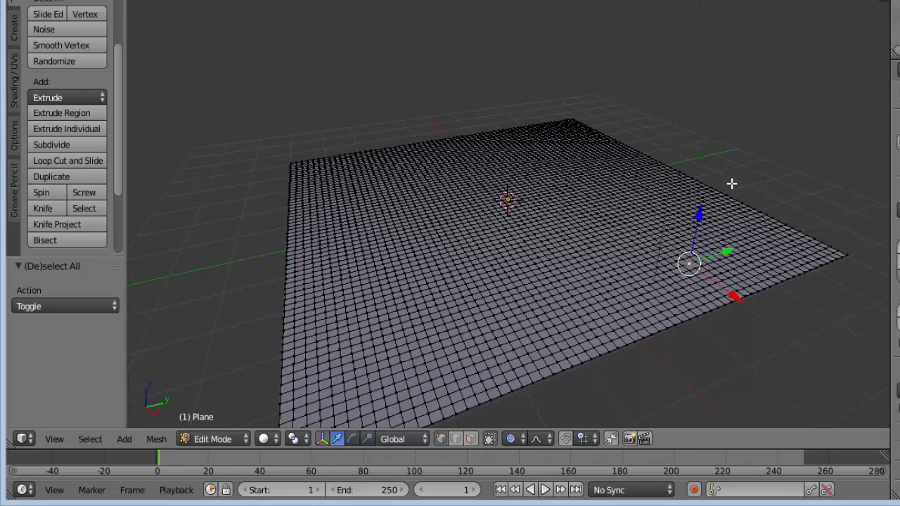
click(547, 437)
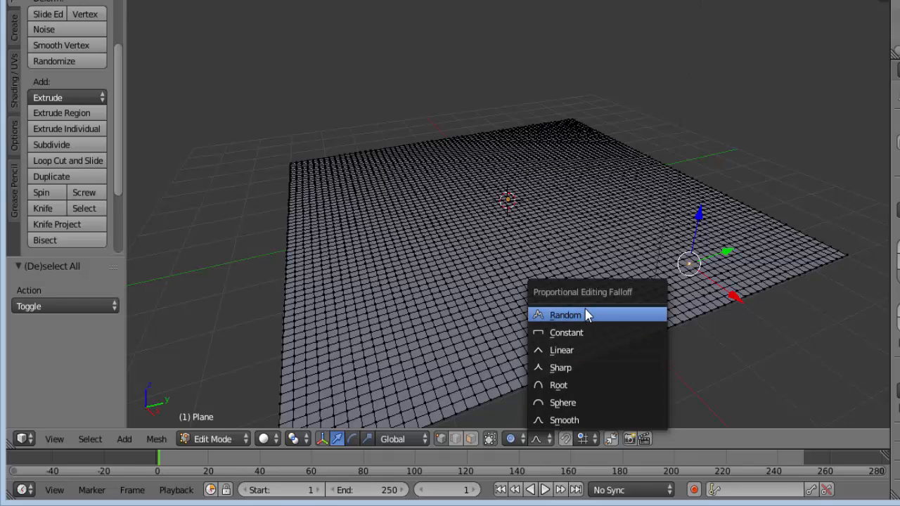
click(562, 350)
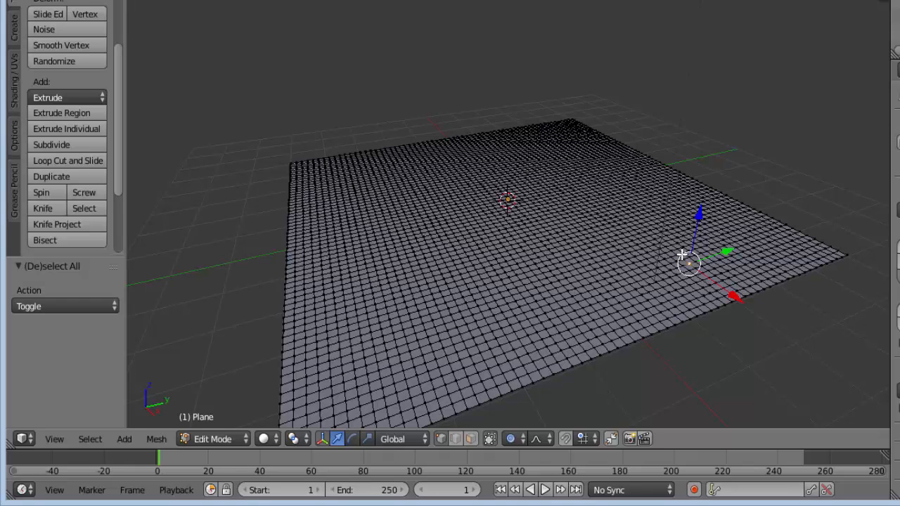
Shift the selected vertex about 0.065 in X, 0.144 in Y and -0.002 in Z, with the proportional size reduced to about 0.42.
mouse_move(682, 254)
mouse_down()
mouse_move(672, 257)
mouse_move(680, 254)
mouse_up()
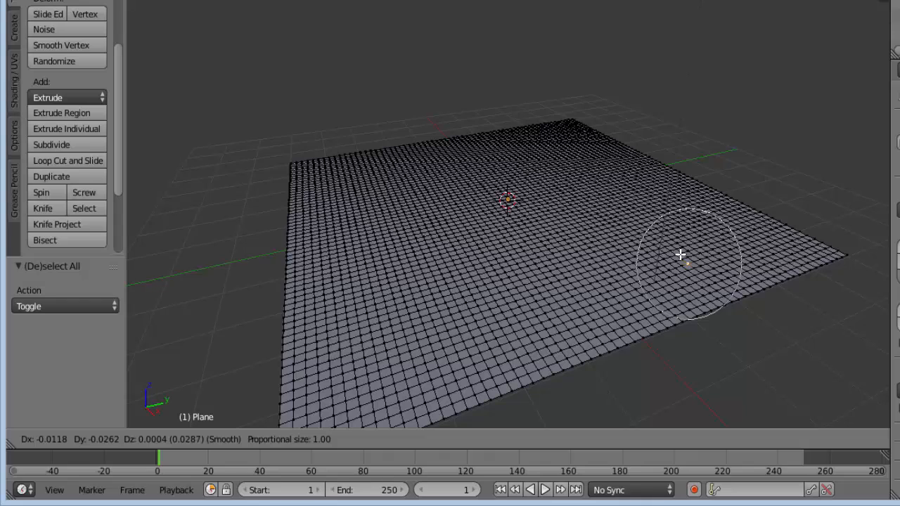
scroll(682, 255, down, 3)
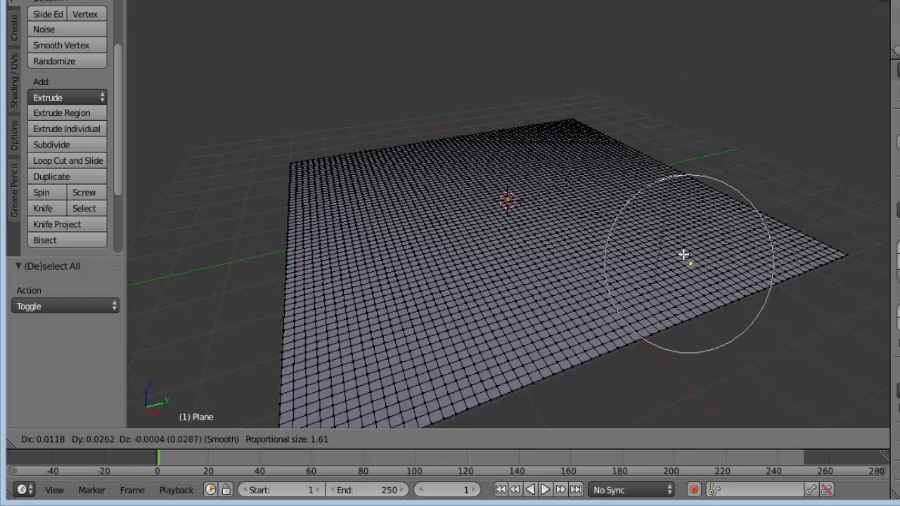
scroll(685, 255, up, 3)
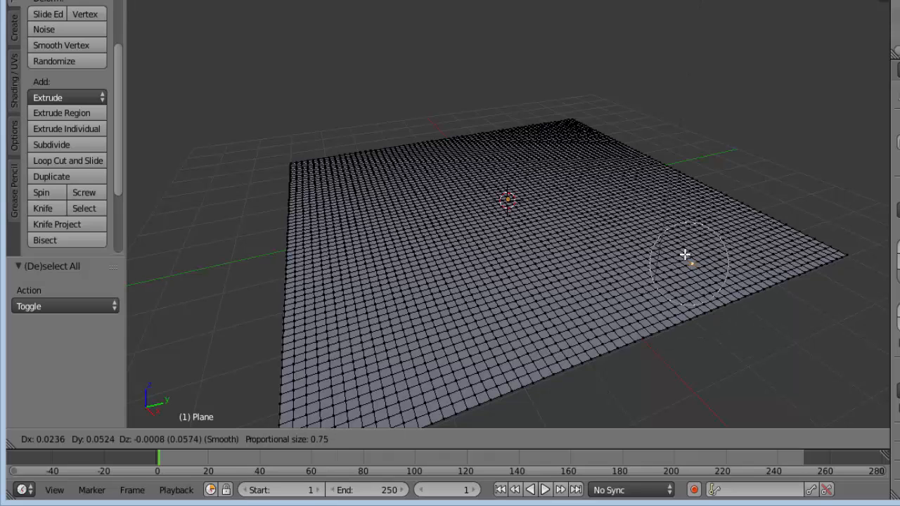
scroll(685, 255, down, 7)
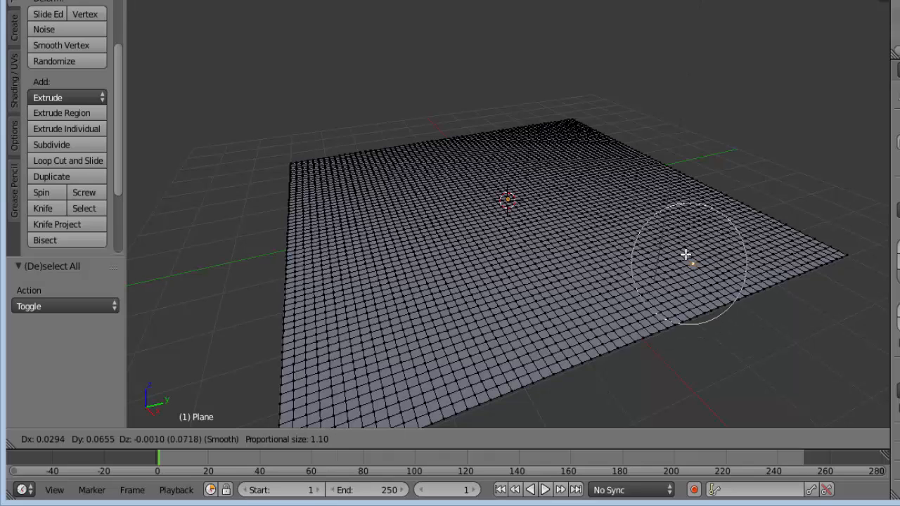
scroll(685, 254, up, 7)
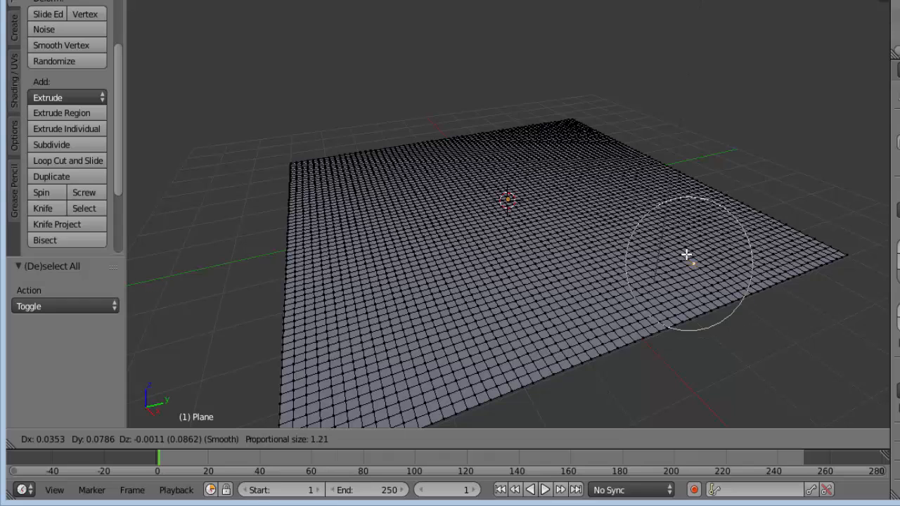
scroll(686, 255, up, 9)
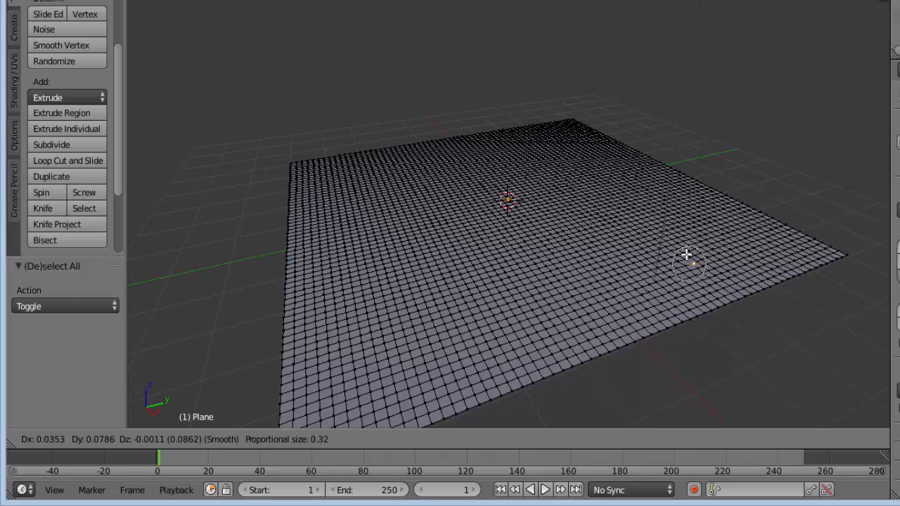
scroll(686, 254, down, 1)
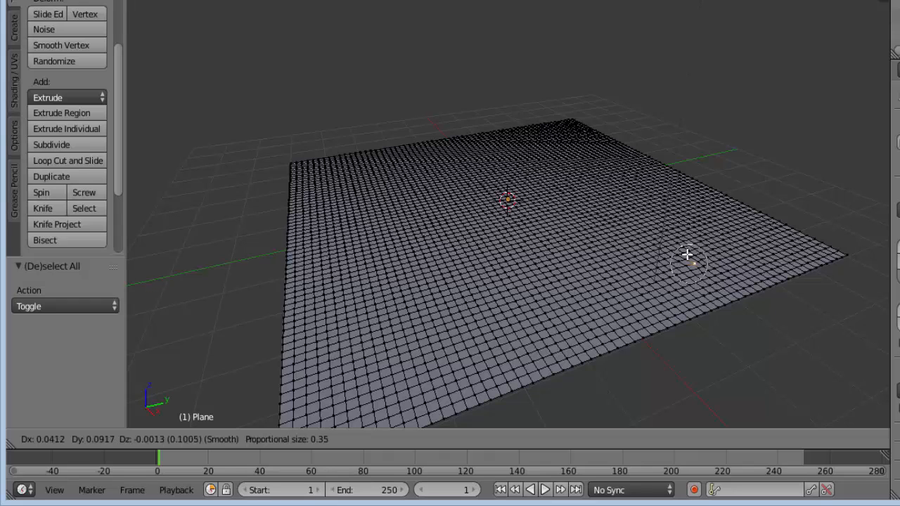
scroll(686, 254, down, 14)
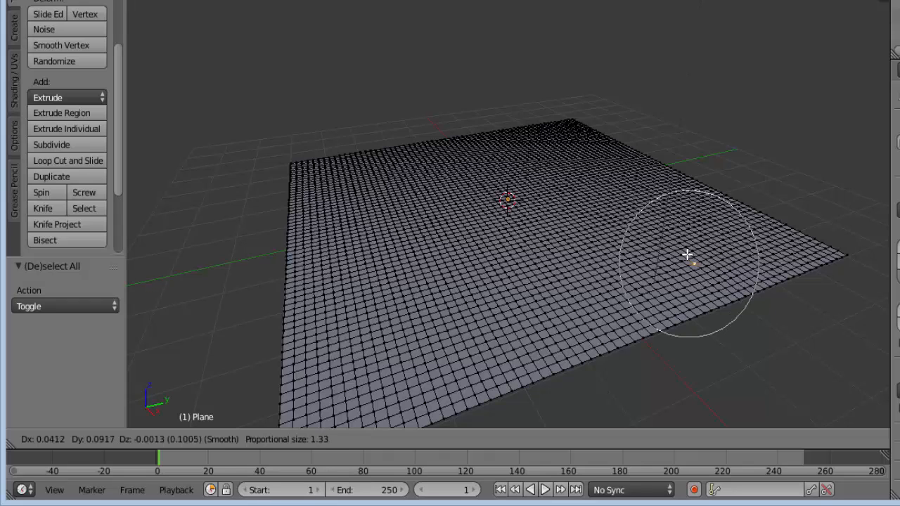
scroll(687, 255, up, 8)
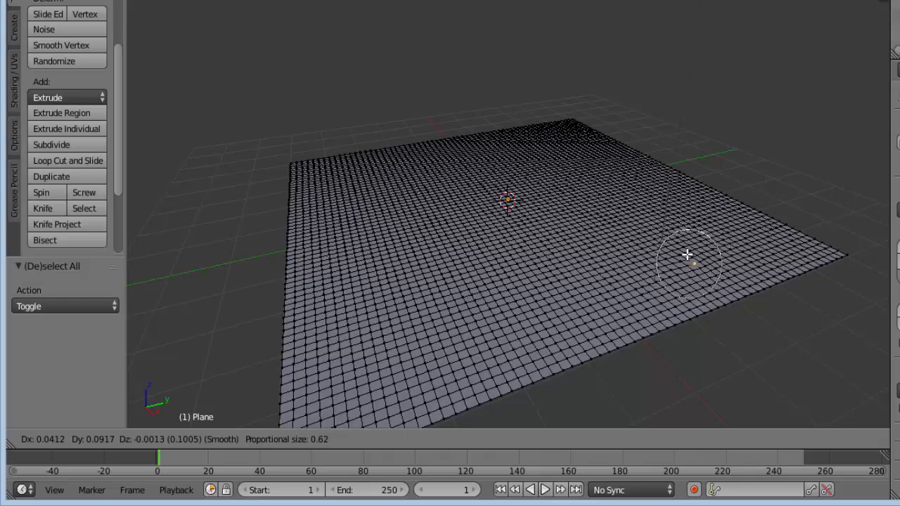
scroll(687, 255, up, 3)
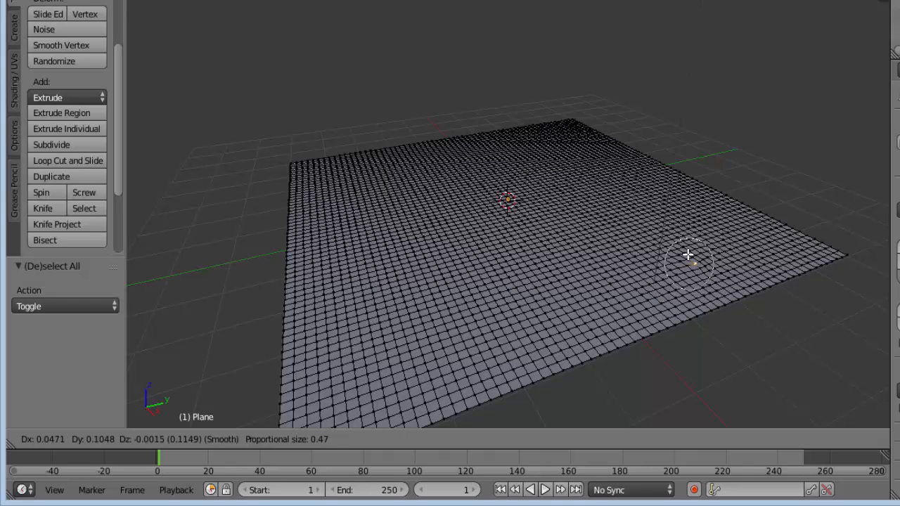
scroll(688, 254, up, 2)
scroll(689, 255, down, 1)
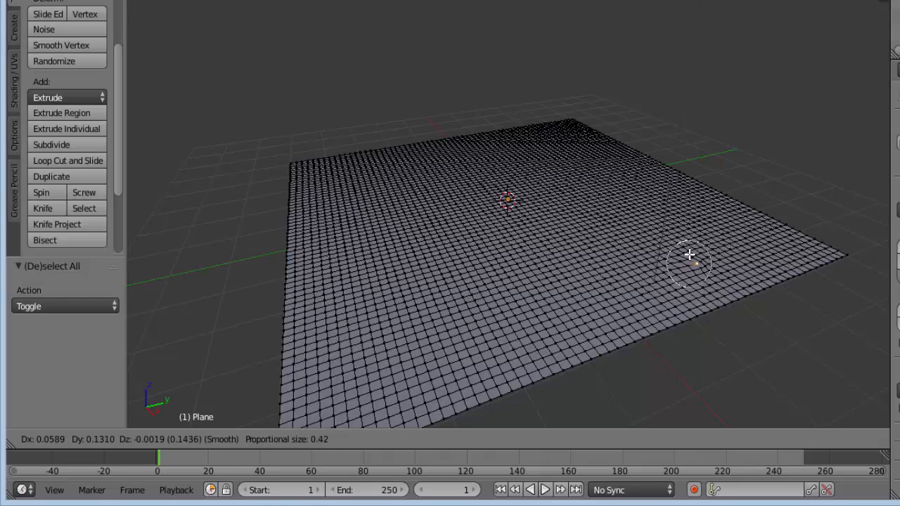
click(689, 256)
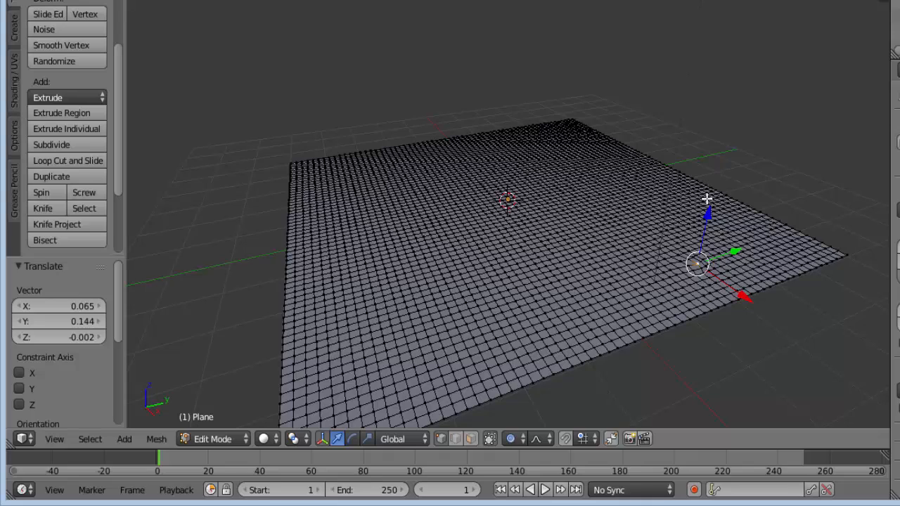
Set the proportional editing falloff to Smooth and raise the selected vertex about 1.29 along Z into a peak.
click(551, 437)
click(559, 419)
drag(707, 214, 711, 146)
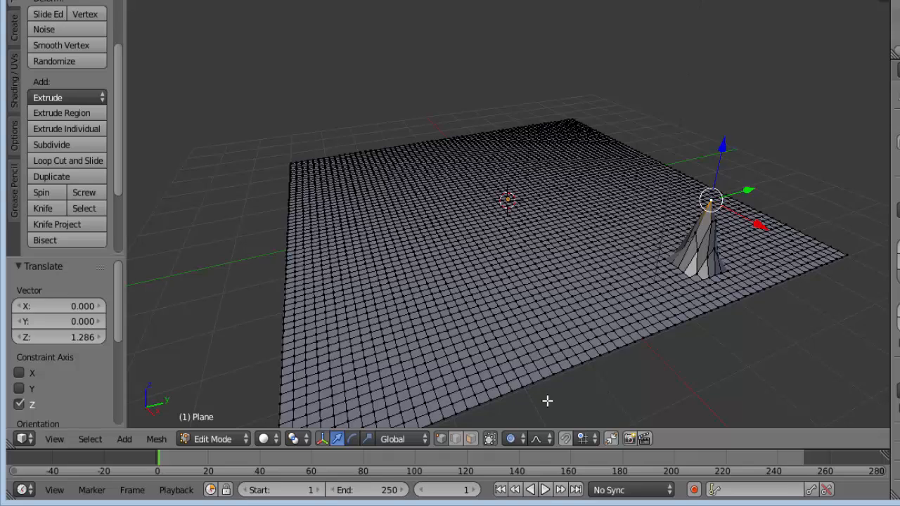
With Sphere falloff, raise a vertex near the middle of the +X edge about 0.44 along Z into a dome.
click(551, 438)
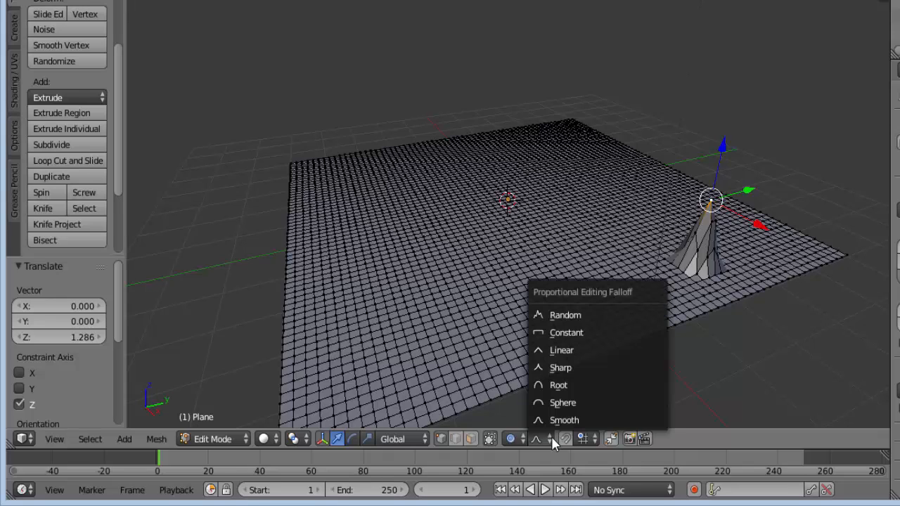
click(562, 404)
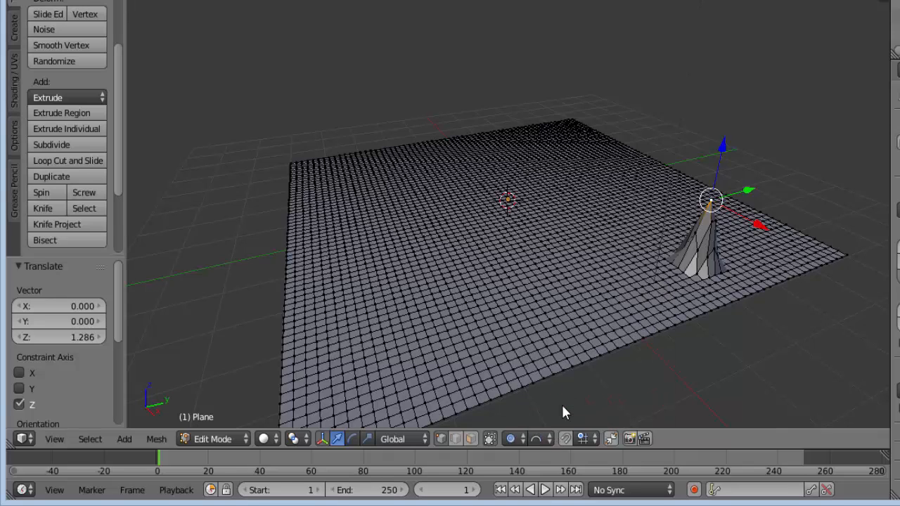
right_click(520, 321)
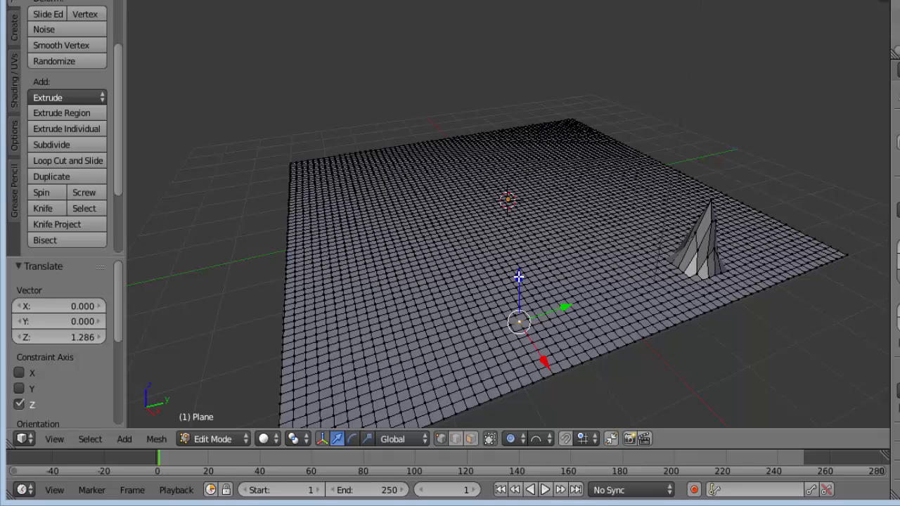
drag(518, 276, 537, 257)
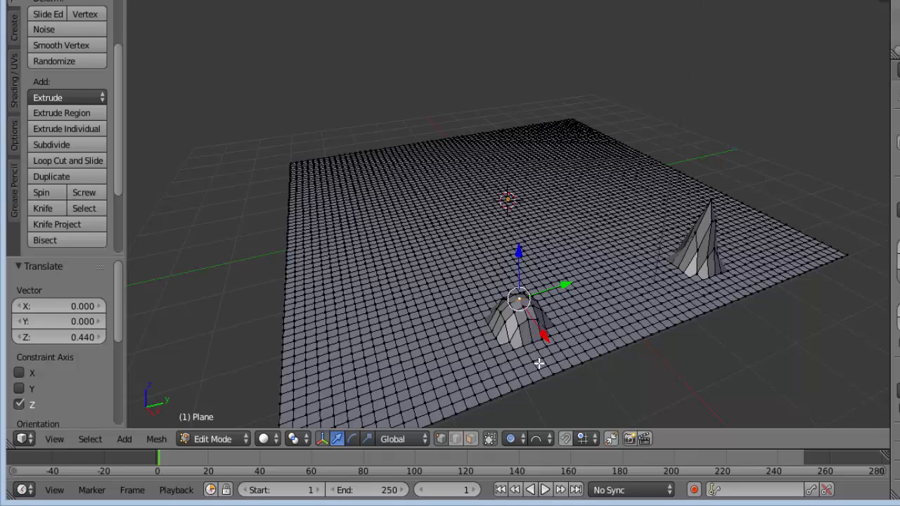
With Sharp falloff, raise a vertex near the +X, -Y corner about 1.15 along Z into a spike.
click(550, 438)
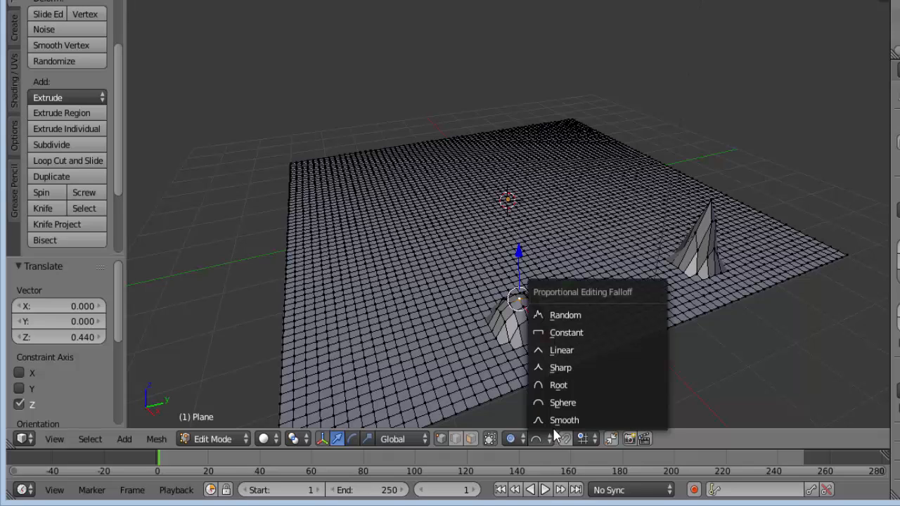
click(563, 367)
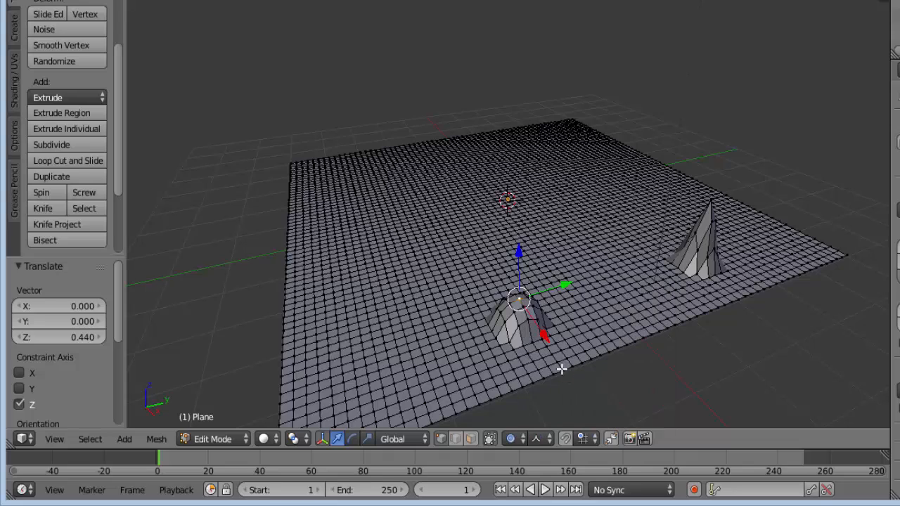
right_click(380, 378)
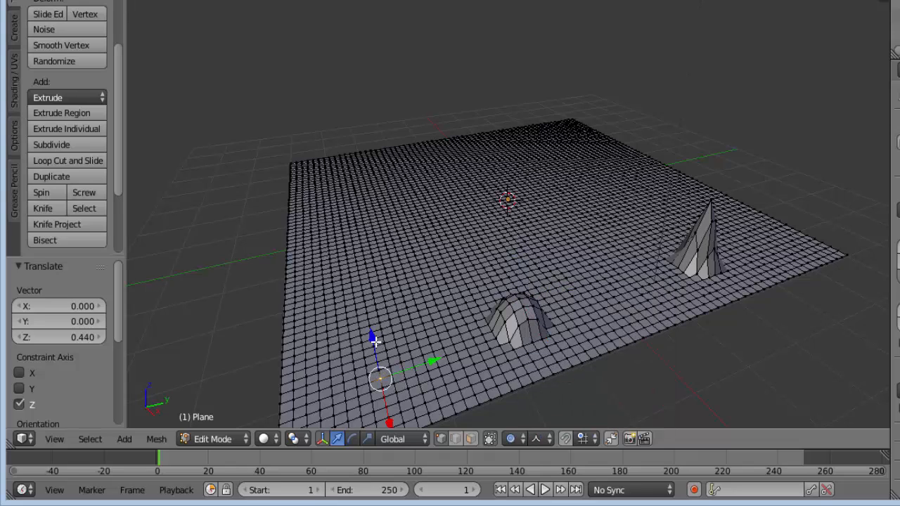
key(g)
key(z)
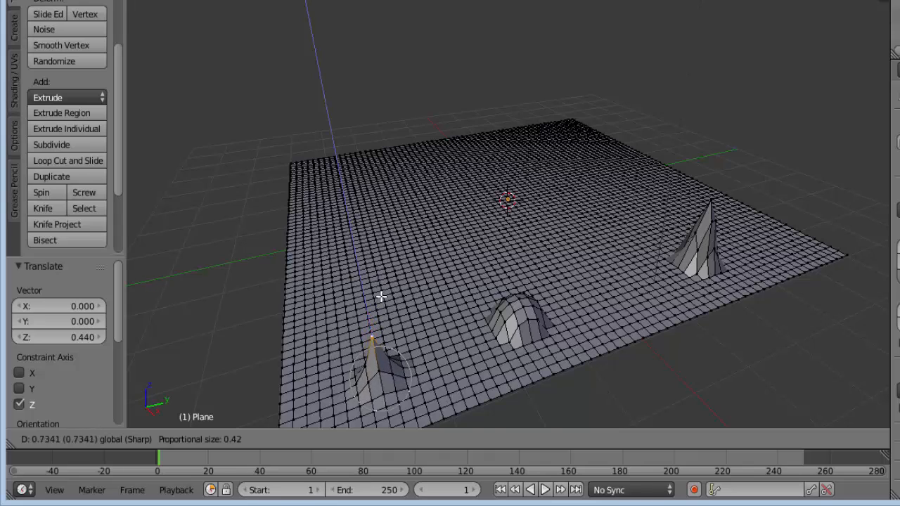
click(381, 267)
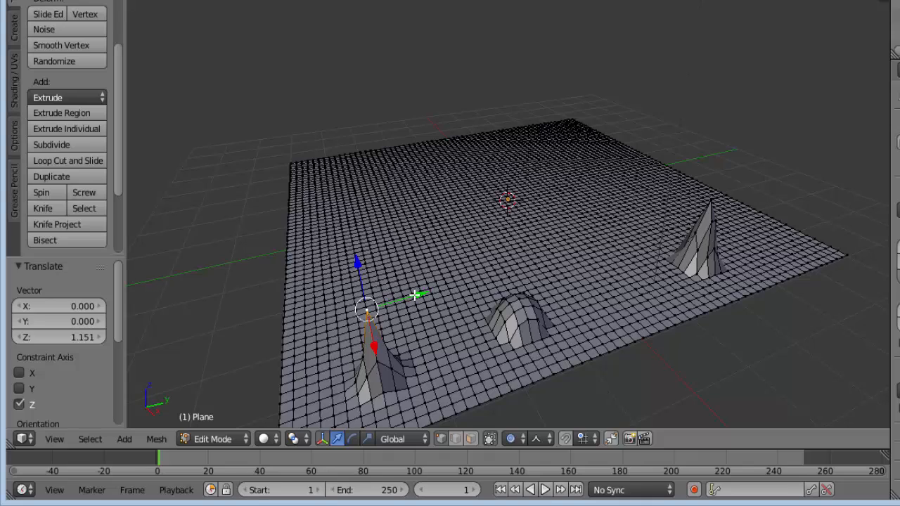
With Constant falloff, raise a vertex between the plane's centre and its +X edge about 0.66 along Z into a flat-topped column.
click(525, 438)
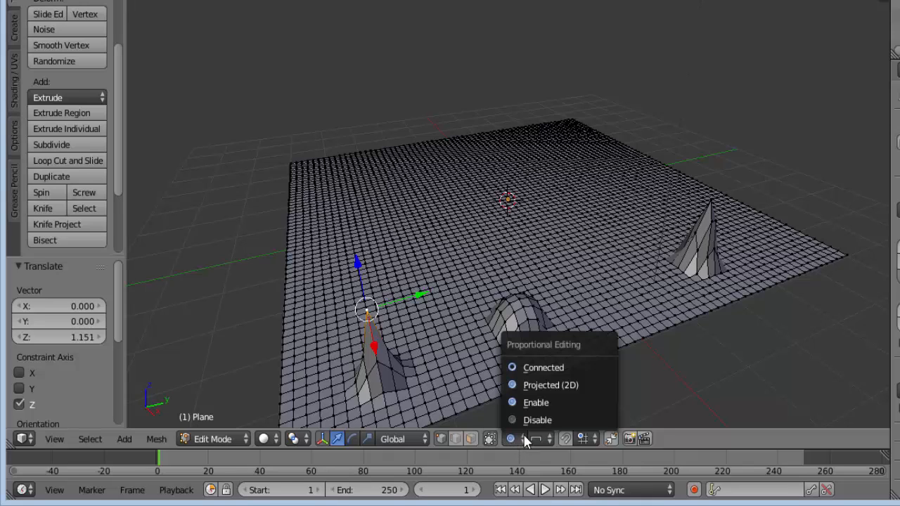
click(547, 435)
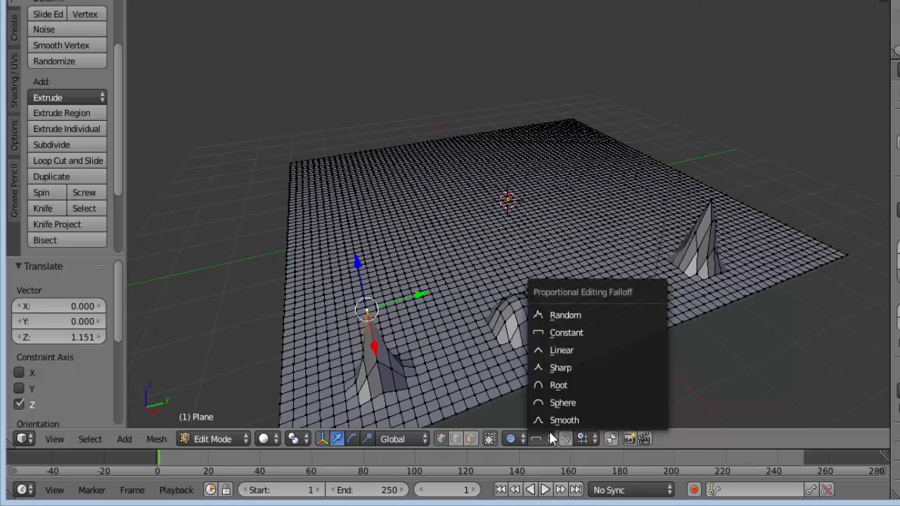
click(581, 332)
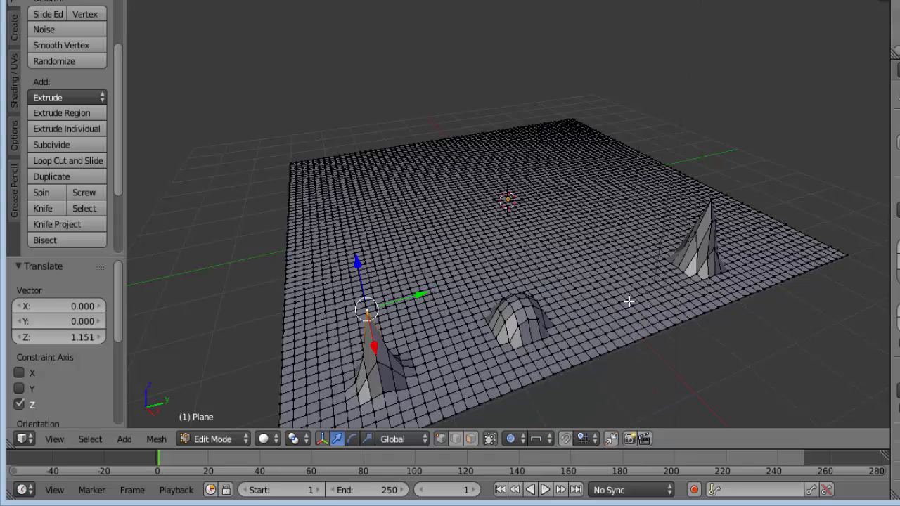
right_click(558, 256)
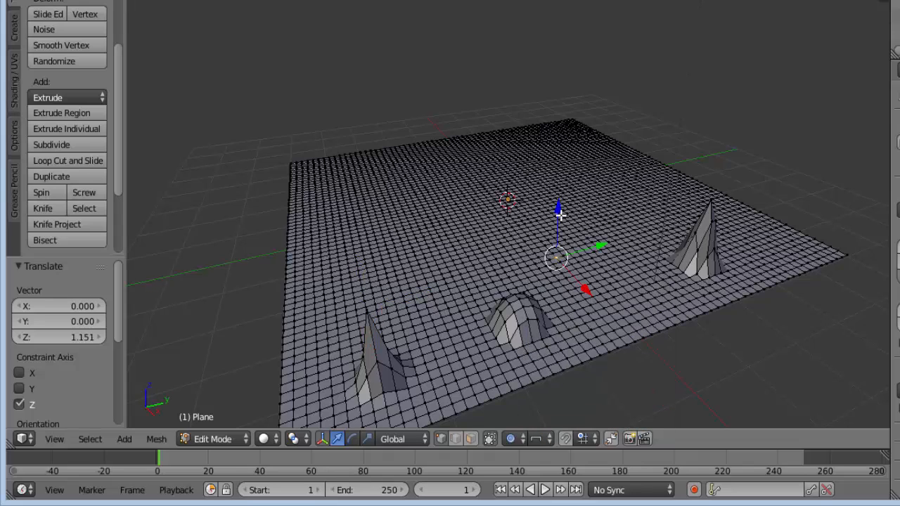
key(g)
key(z)
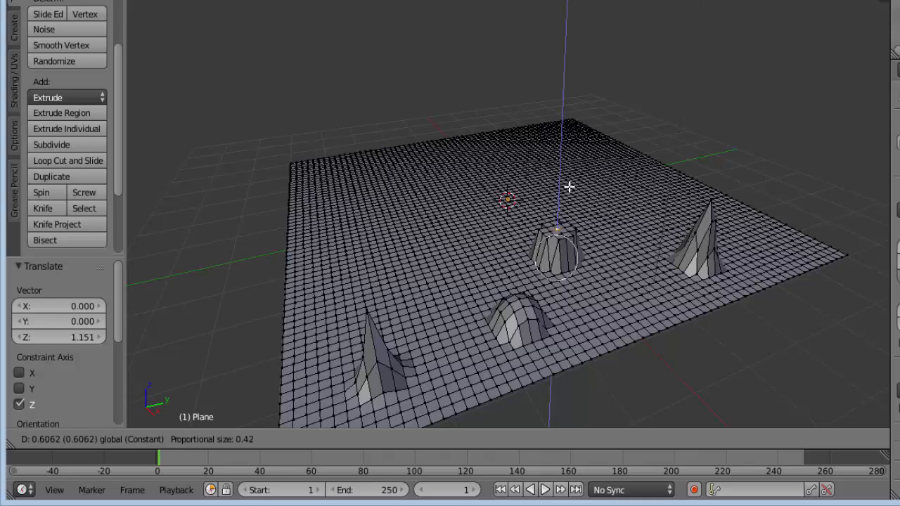
click(570, 185)
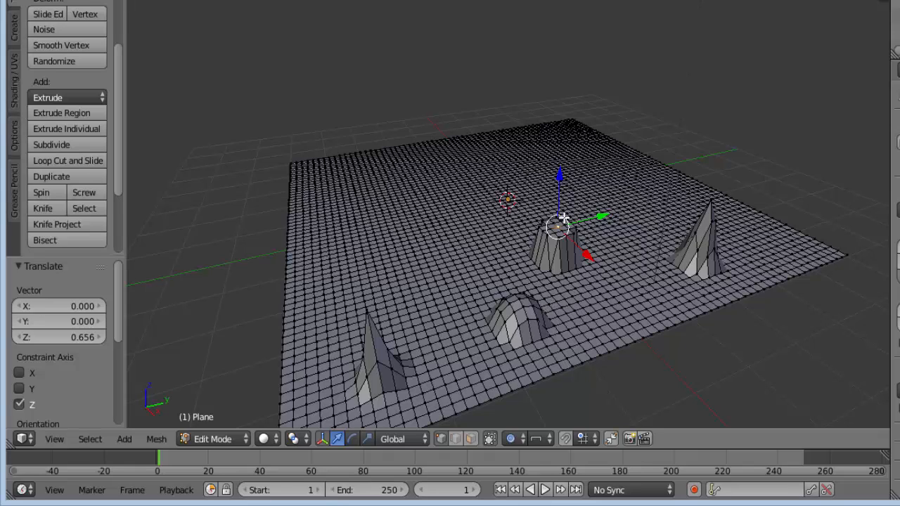
Enlarge the proportional size to about 1.46 and shift the column's top vertex about 0.087 in X, 0.132 in Y and -0.053 in Z.
key(g)
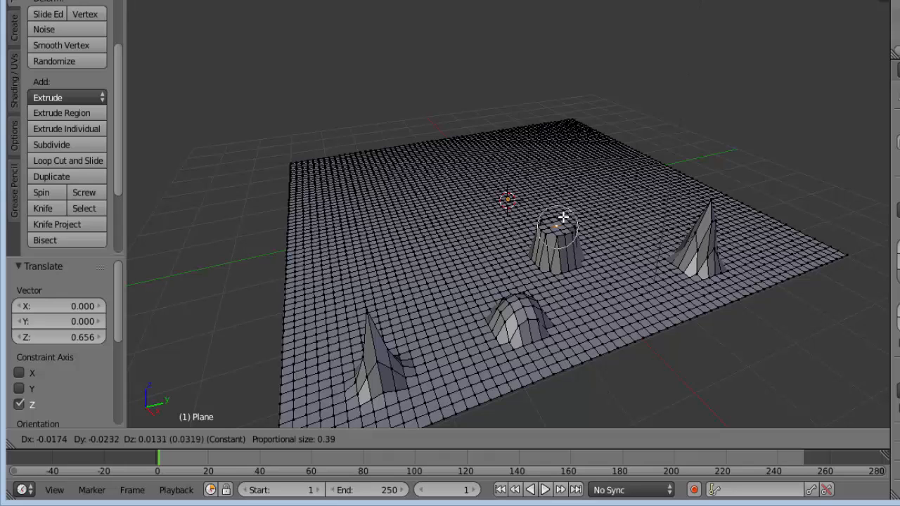
scroll(566, 217, down, 2)
scroll(568, 219, down, 7)
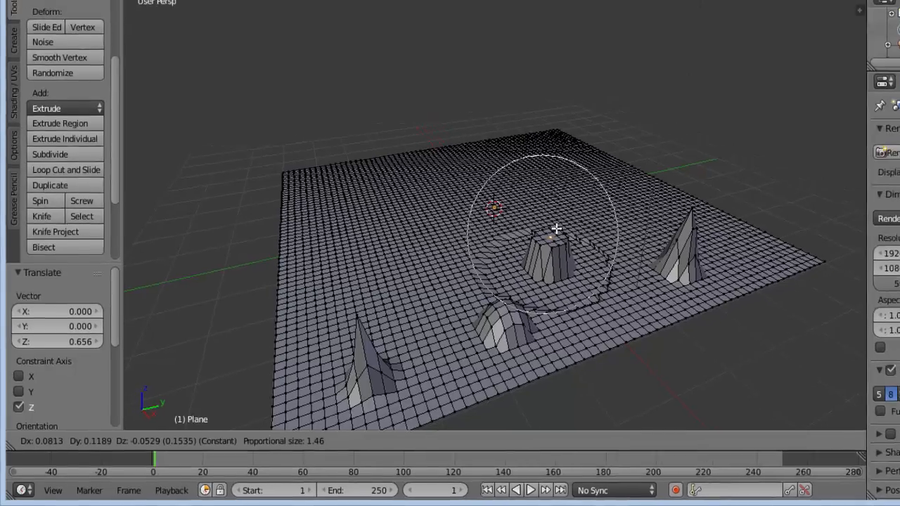
click(570, 221)
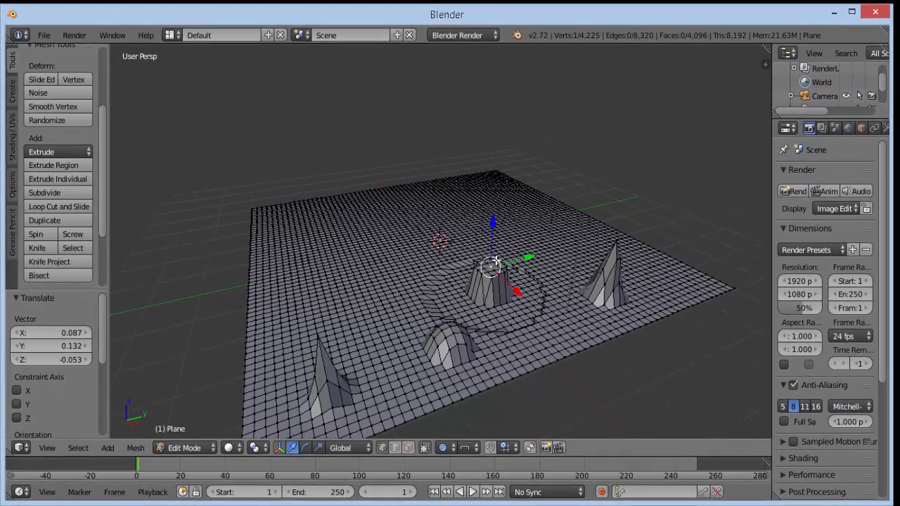
Raise a vertex towards the plane's -Y edge about 0.33 along Z to form a wide circular plateau.
right_click(344, 251)
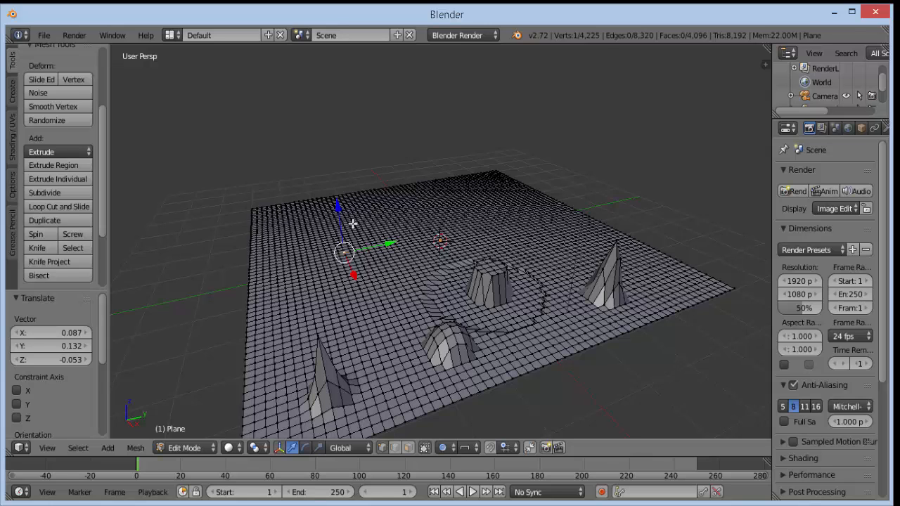
mouse_move(339, 206)
mouse_down()
mouse_move(339, 189)
mouse_move(345, 195)
mouse_up()
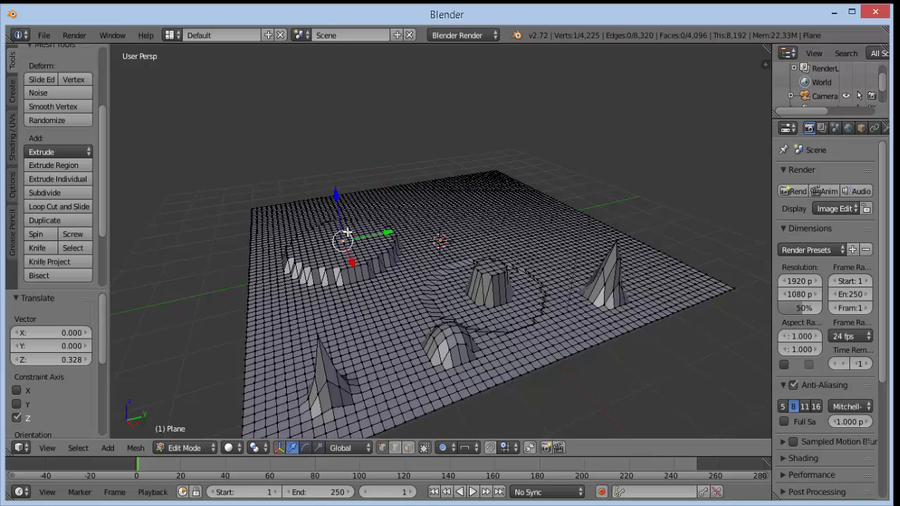
With a larger proportional size, shift the plateau's centre vertex about 0.085, 0.017, -0.142 in X, Y, Z and raise it about 0.26 along Z.
drag(347, 232, 348, 241)
scroll(346, 232, down, 3)
scroll(348, 235, up, 1)
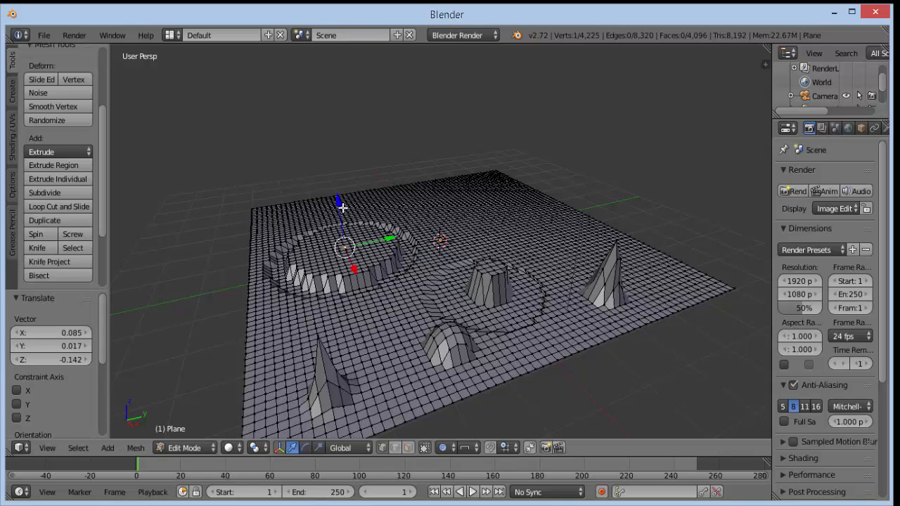
drag(339, 197, 335, 178)
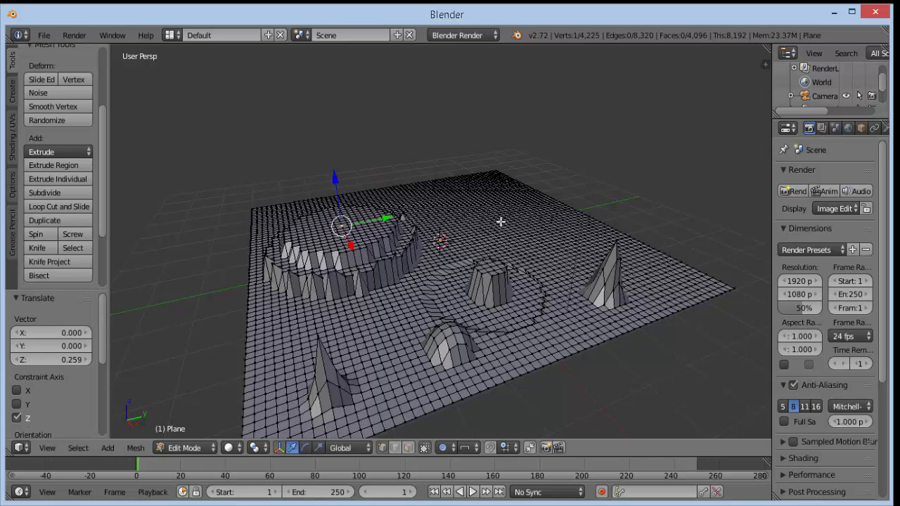
With Random falloff, raise a vertex in the plane's -X, +Y area about 0.71 along Z to form a rugged mound.
middle_drag(582, 328, 670, 327)
middle_drag(394, 266, 508, 244)
middle_drag(479, 300, 510, 306)
scroll(511, 305, up, 2)
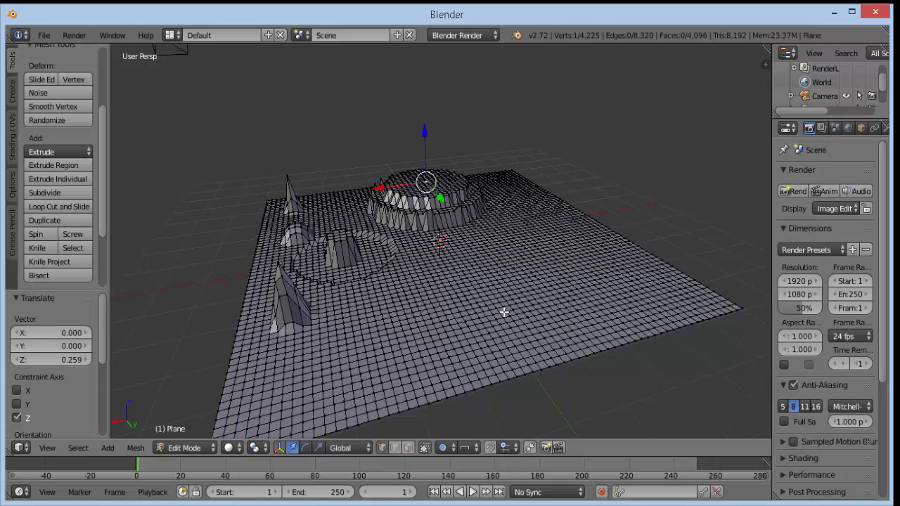
click(478, 448)
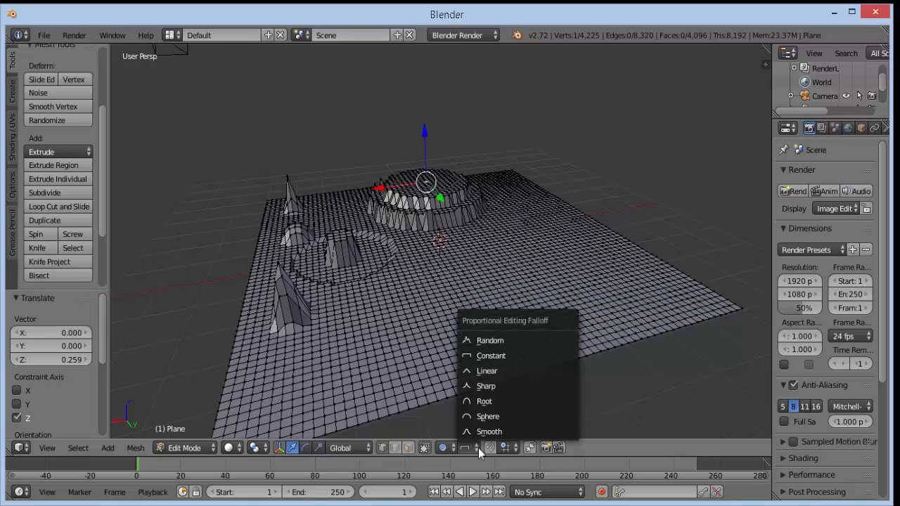
click(492, 341)
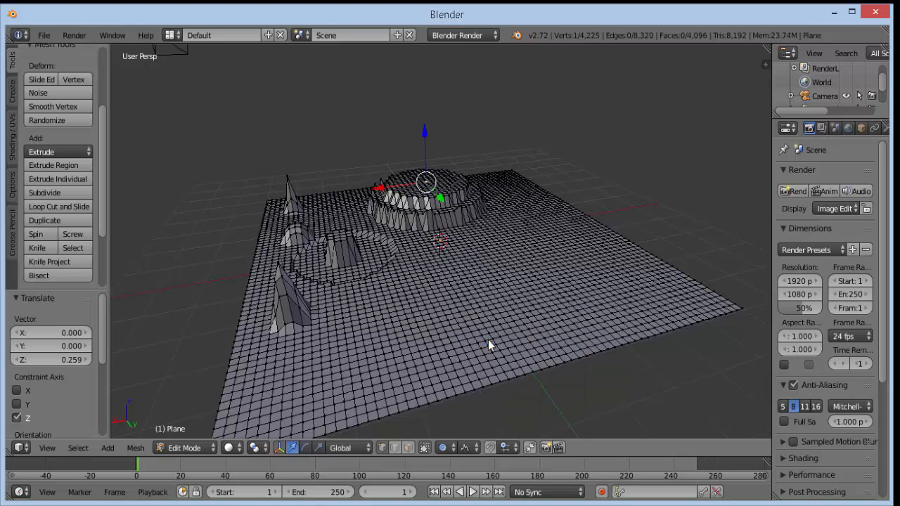
right_click(534, 288)
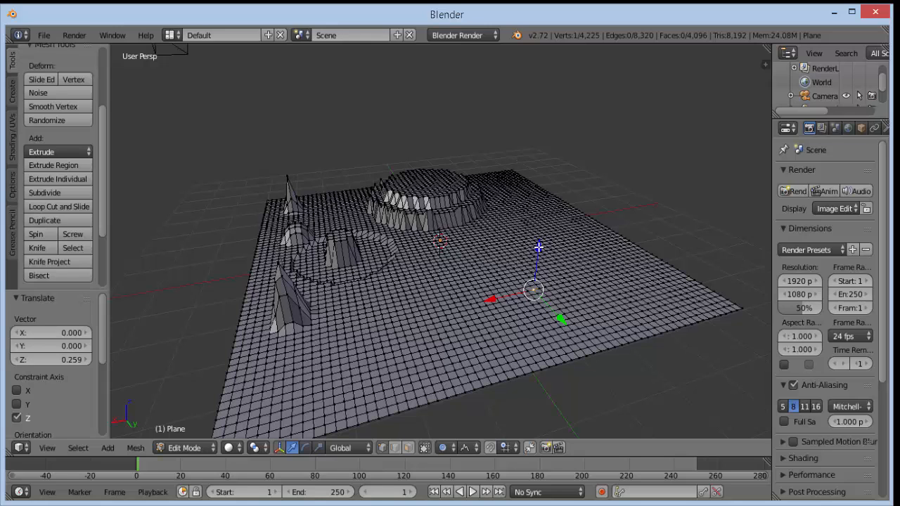
drag(538, 247, 546, 217)
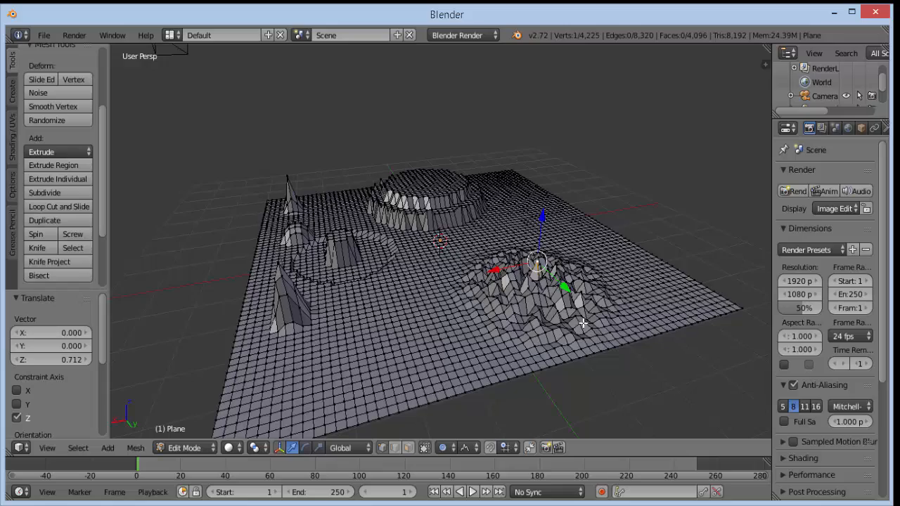
Examine the rugged mound, peaks, dome and plateaus on the plane from several sides.
middle_drag(484, 363, 622, 363)
scroll(458, 334, down, 3)
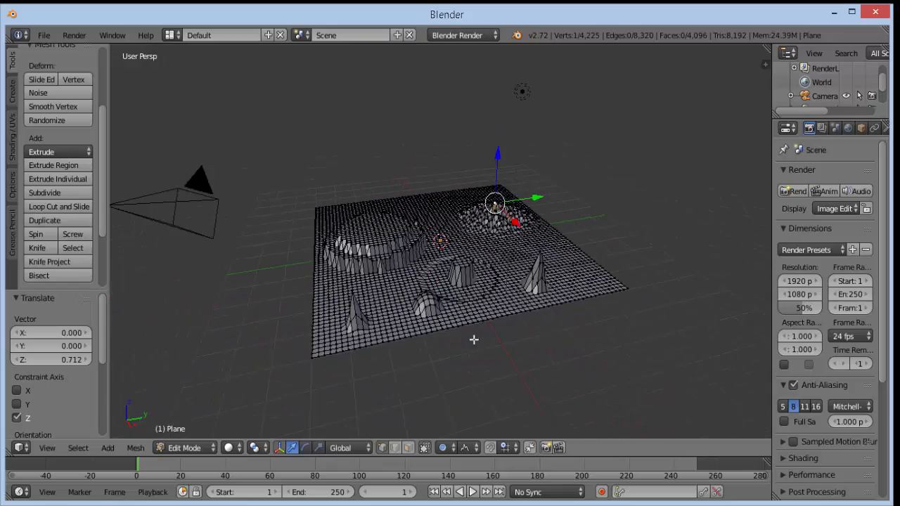
scroll(523, 354, up, 3)
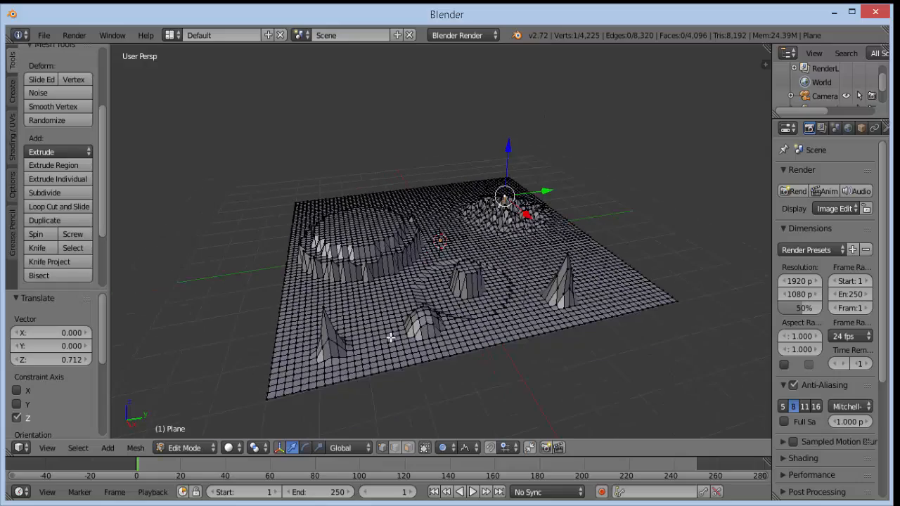
middle_drag(390, 338, 515, 317)
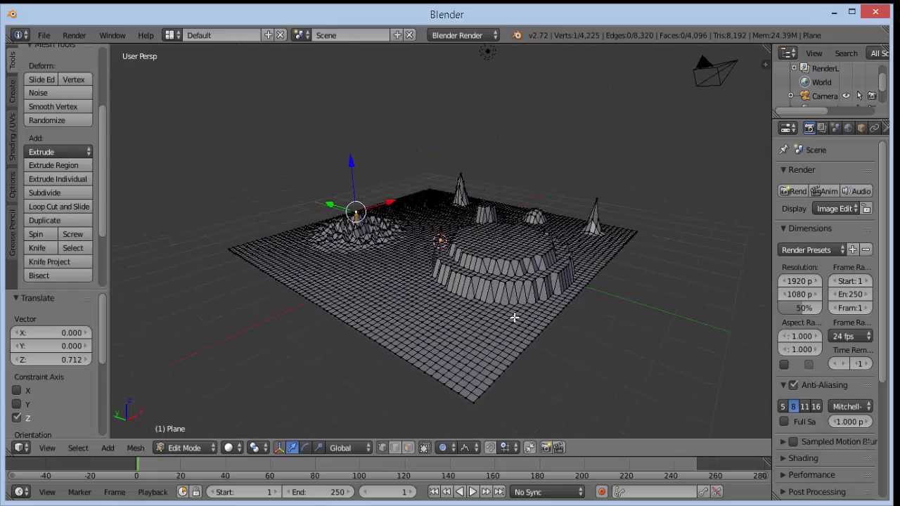
middle_drag(411, 295, 668, 302)
middle_drag(355, 310, 496, 320)
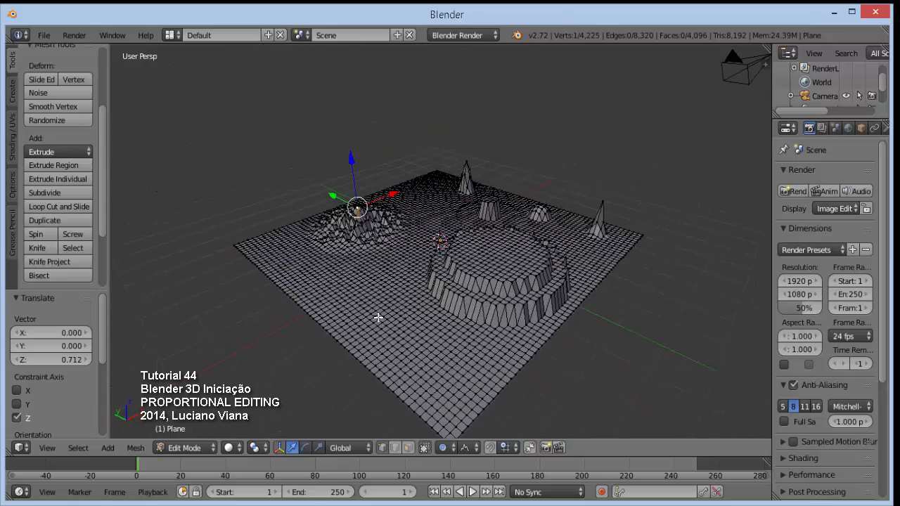
middle_drag(378, 317, 577, 320)
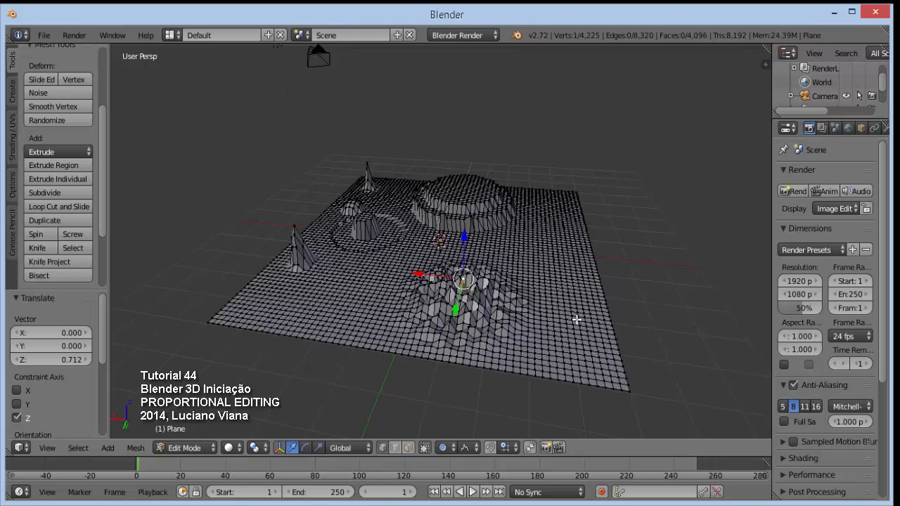
Return the plane to Object Mode and apply smooth shading to it.
click(214, 447)
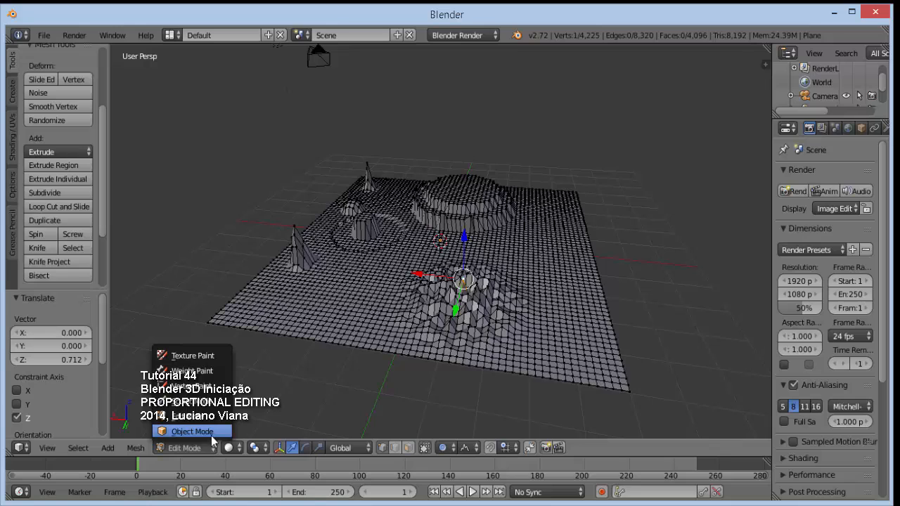
click(191, 432)
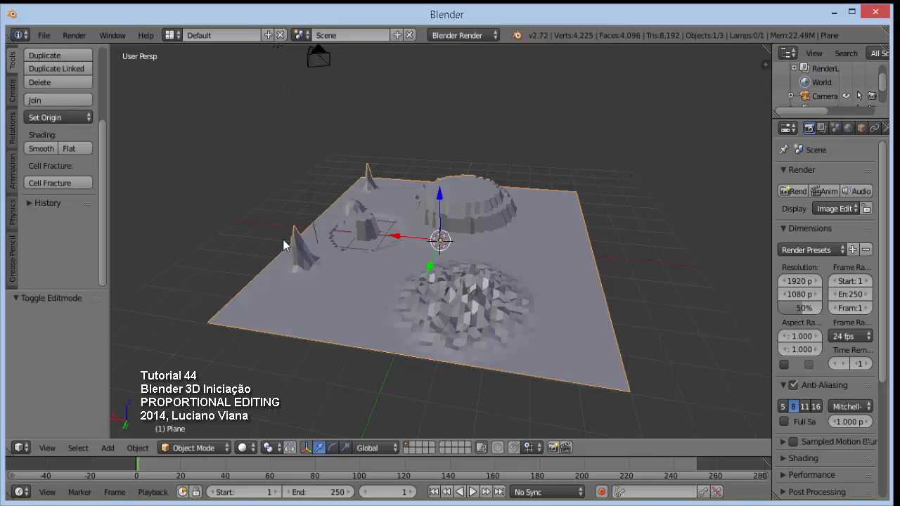
click(41, 149)
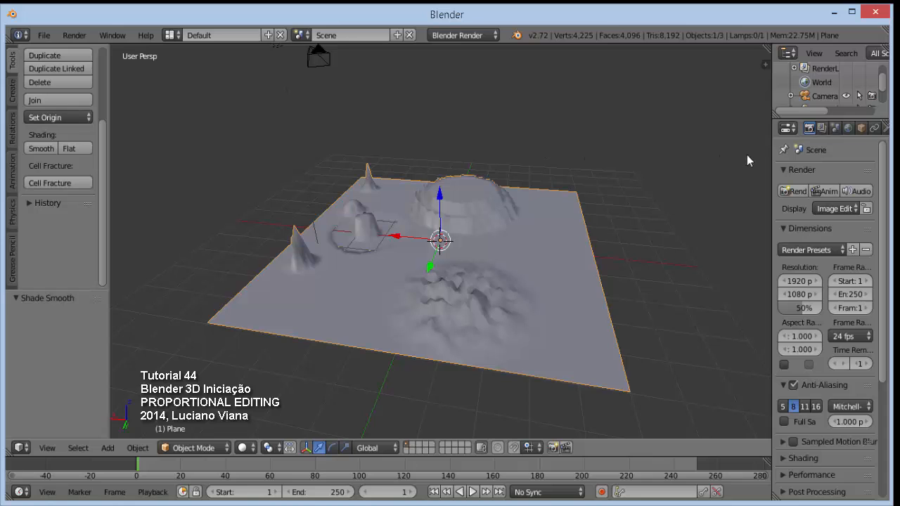
Add a Subdivision Surface modifier to the plane and inspect the smoothed terrain from different sides.
drag(771, 154, 729, 154)
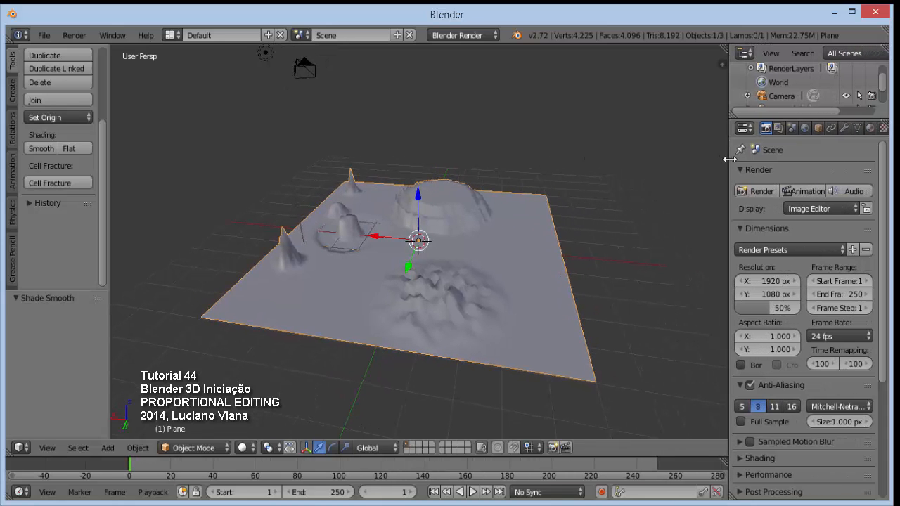
click(845, 129)
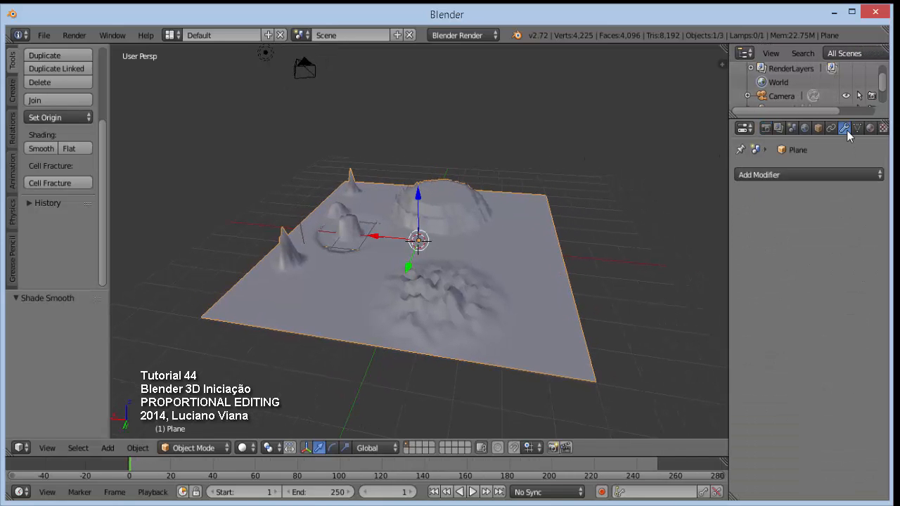
click(799, 175)
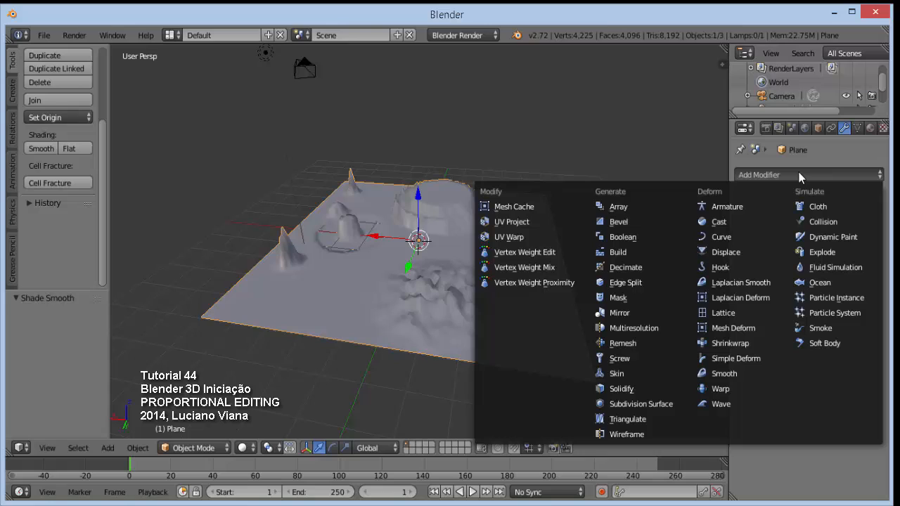
click(646, 403)
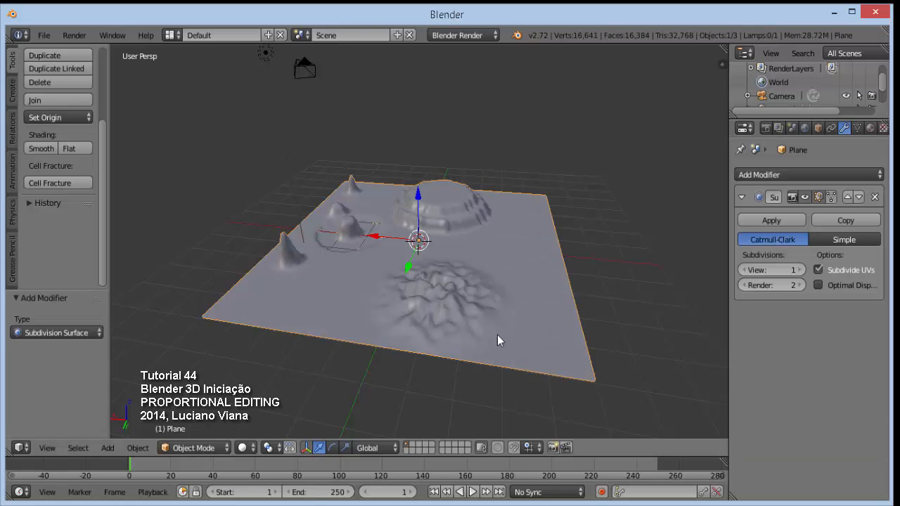
middle_drag(370, 312, 563, 320)
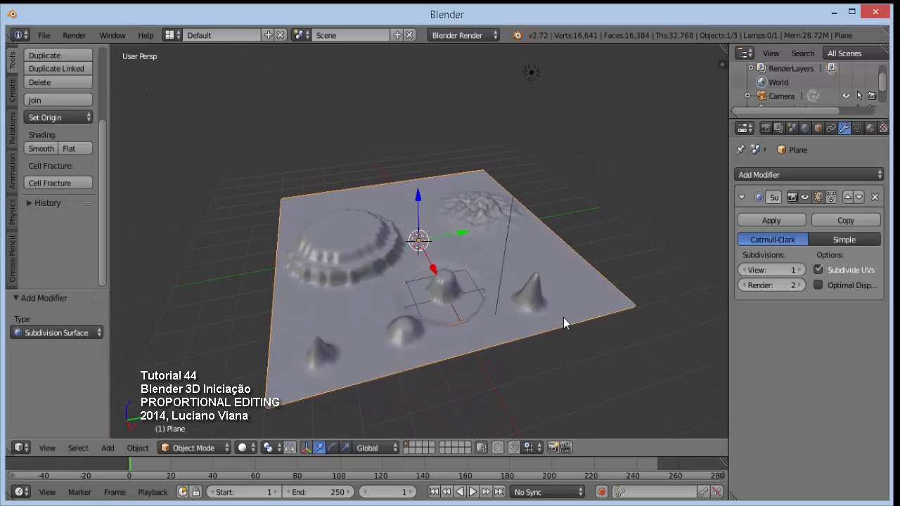
scroll(444, 252, down, 1)
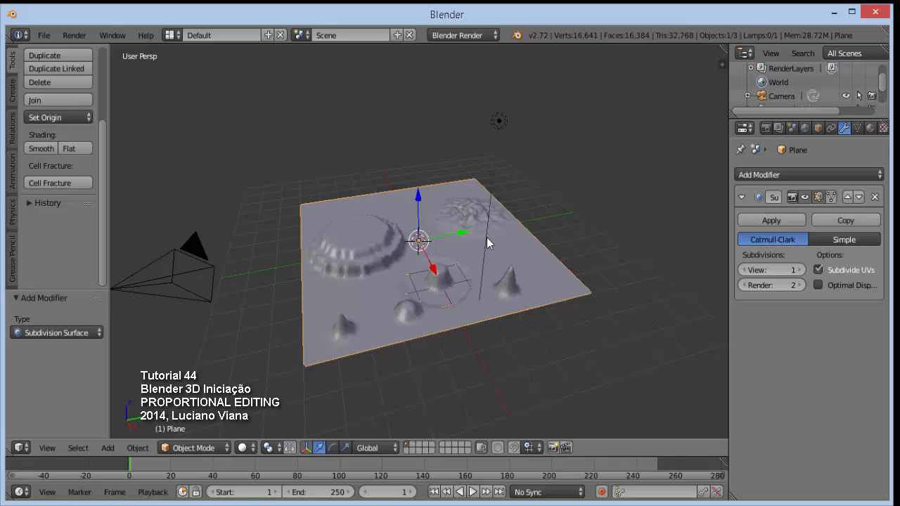
middle_drag(490, 242, 601, 244)
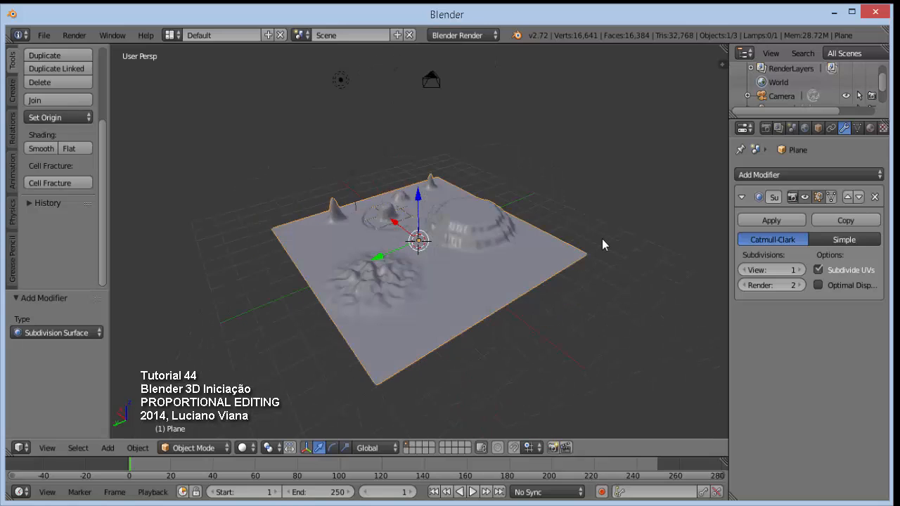